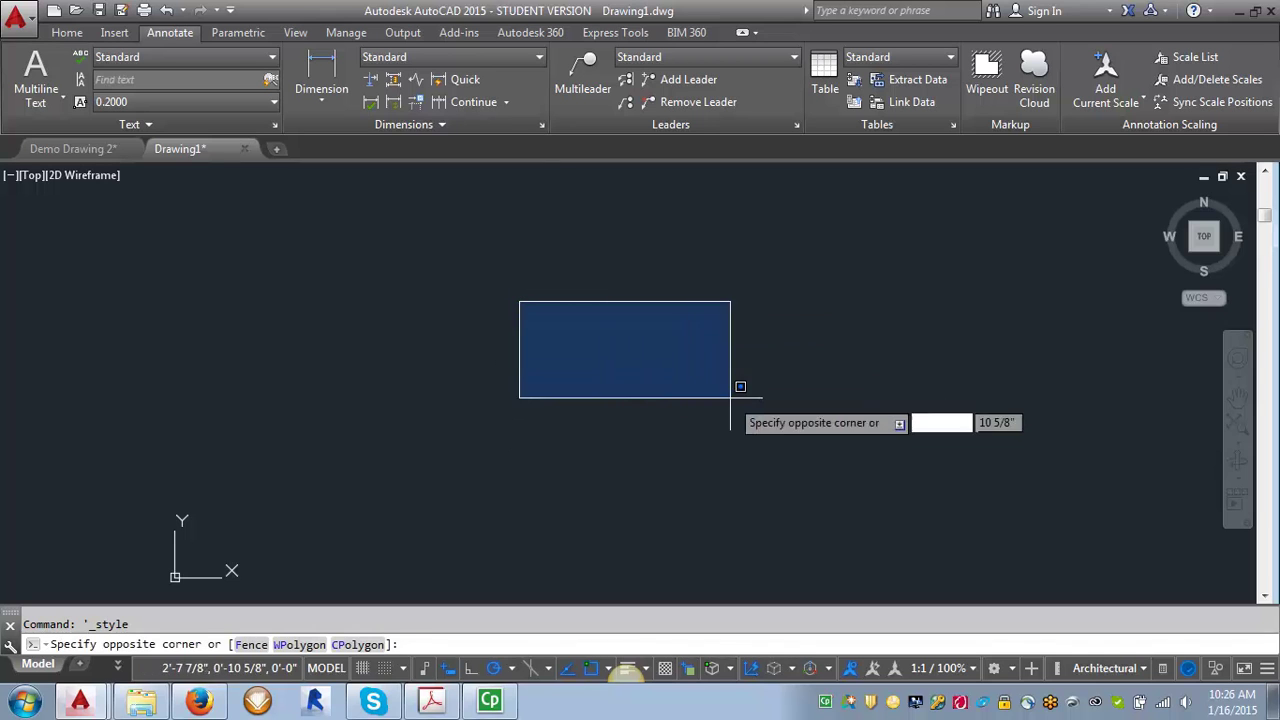
# Click empty drawing space to cancel the unfinished selection window
pyautogui.click(660, 380)
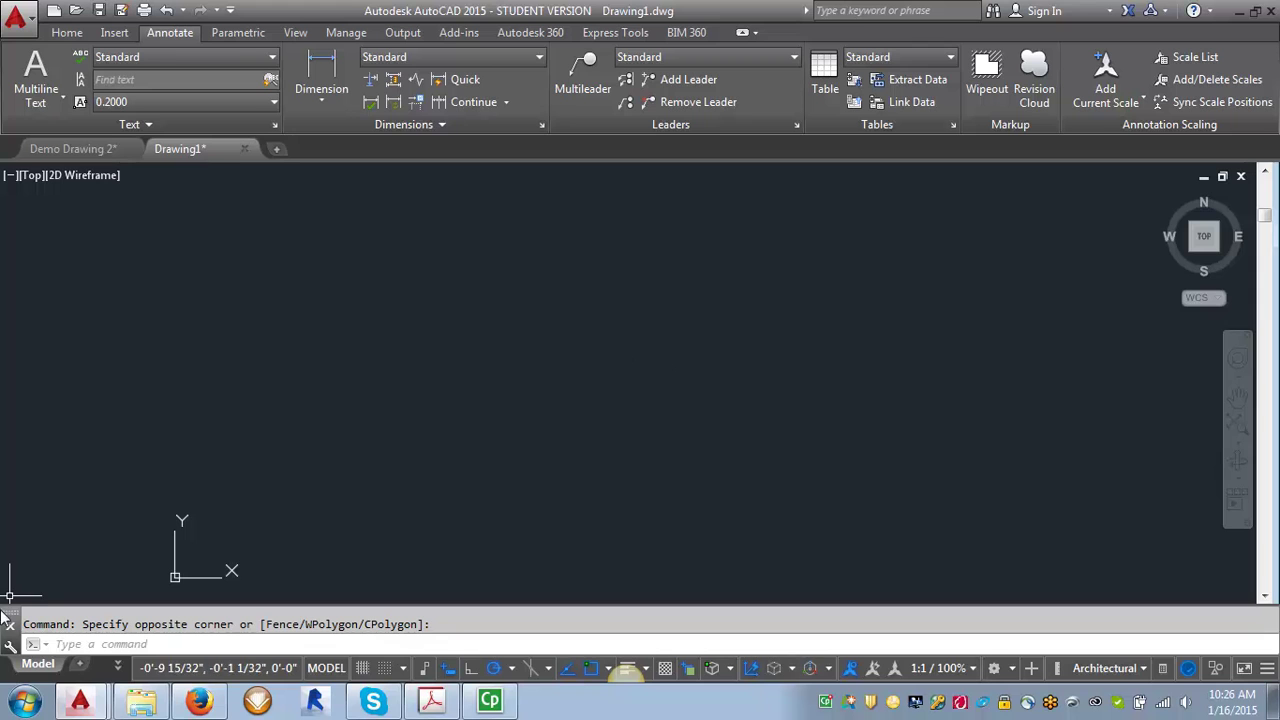
# Open the Text Style dialog with ST, close it, and reopen it from the Annotate tab's Text panel
pyautogui.write('S')
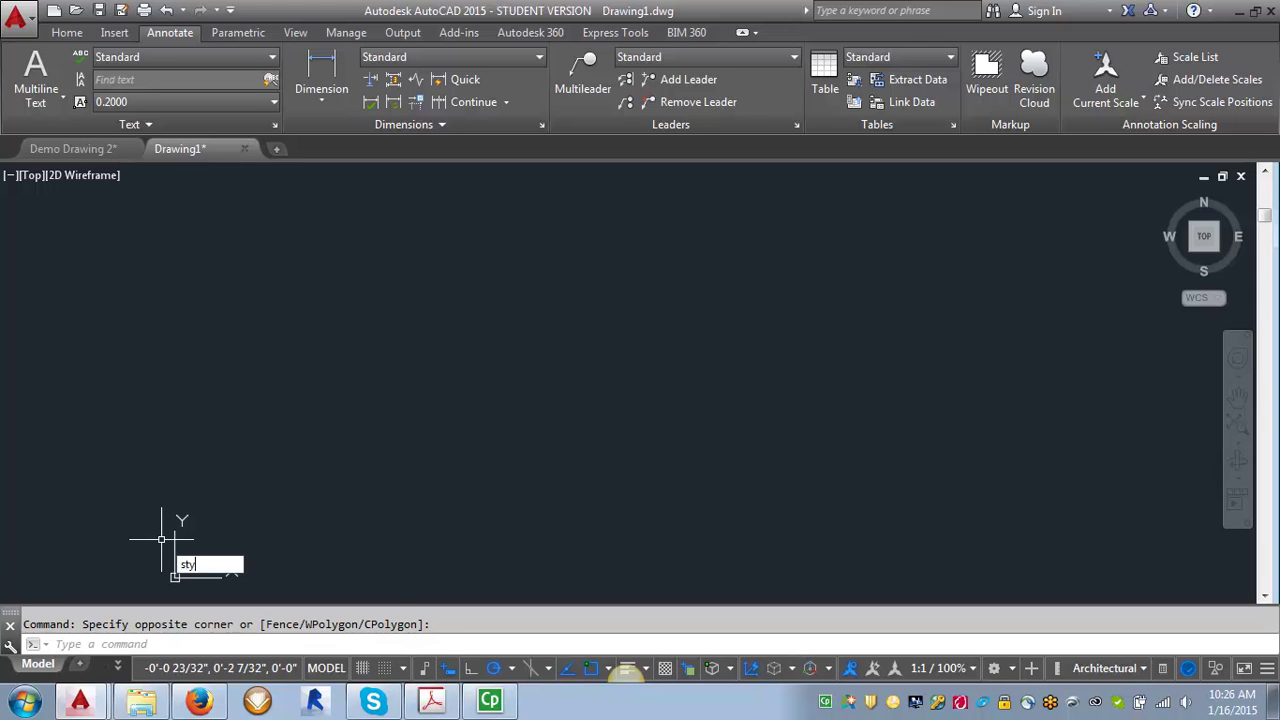
pyautogui.write('TY')
pyautogui.press('BackSpace')
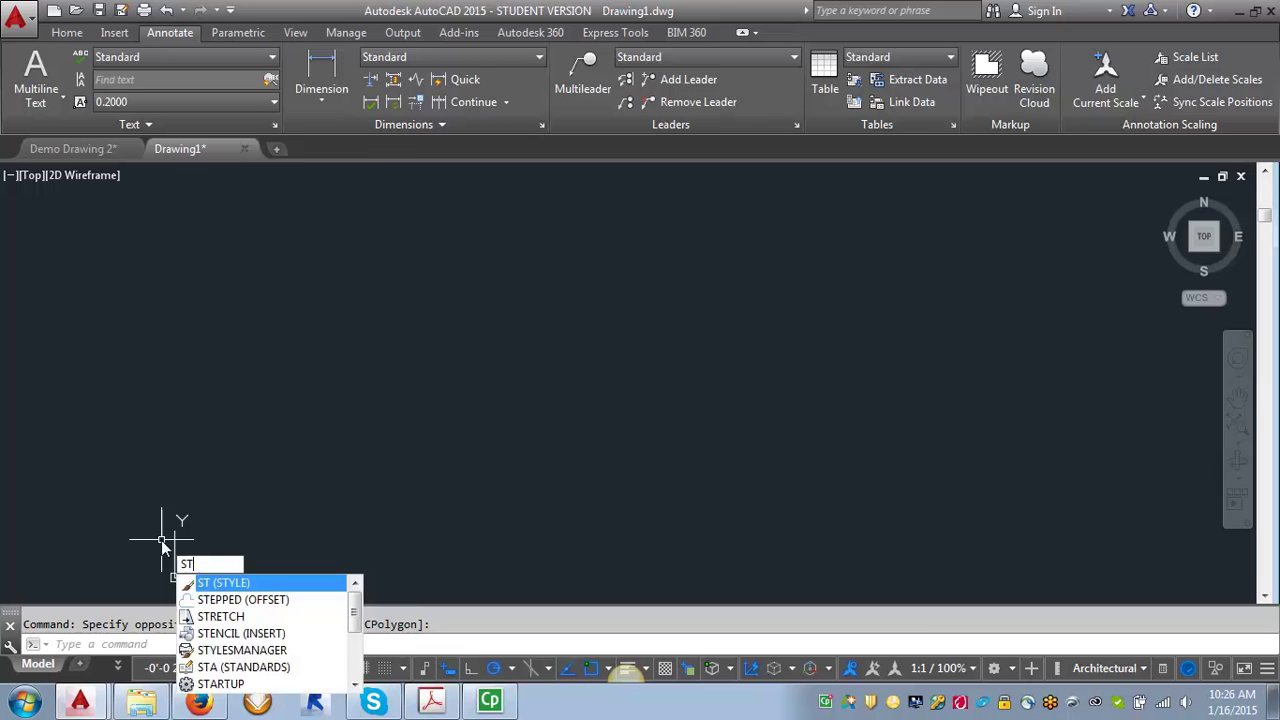
pyautogui.press('Return')
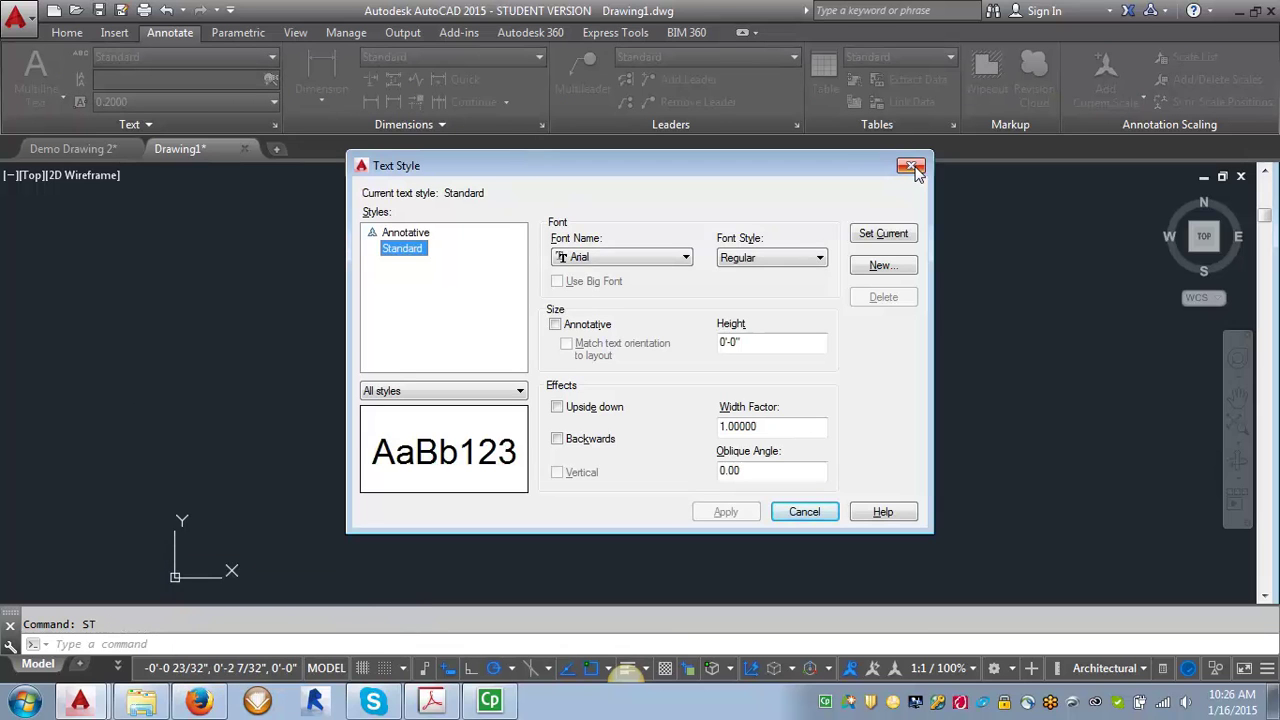
pyautogui.click(910, 165)
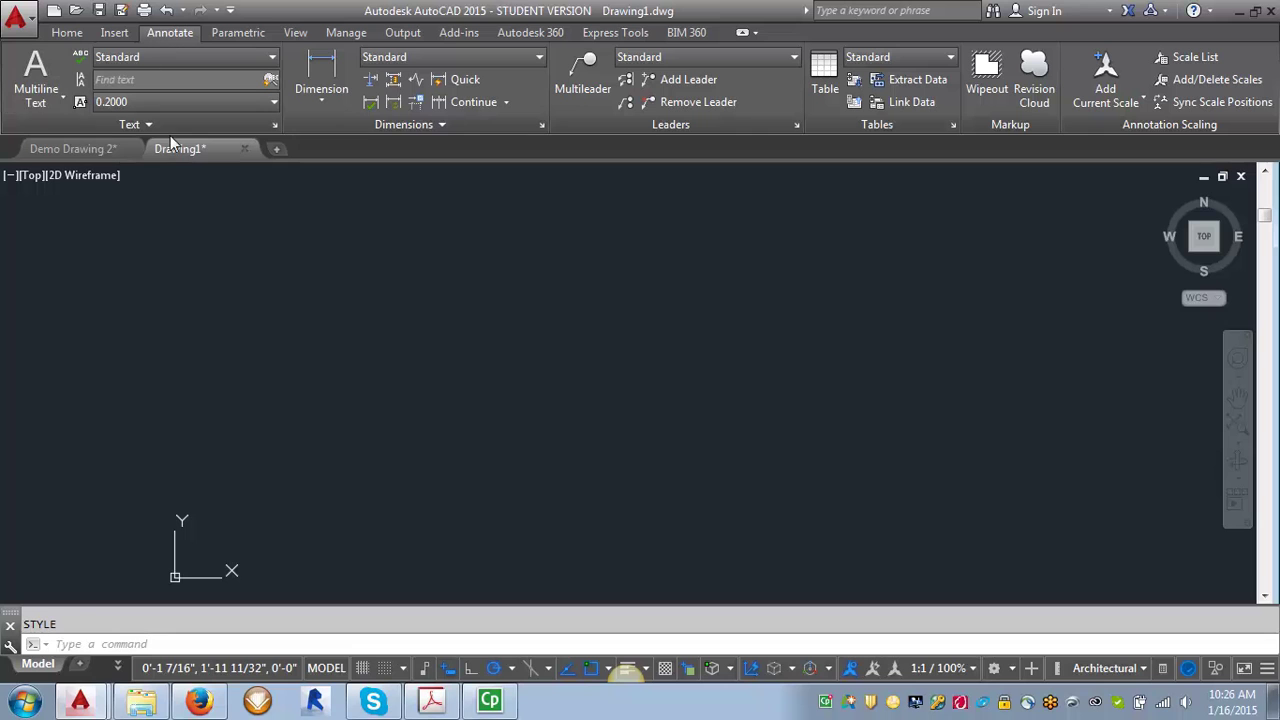
pyautogui.click(275, 128)
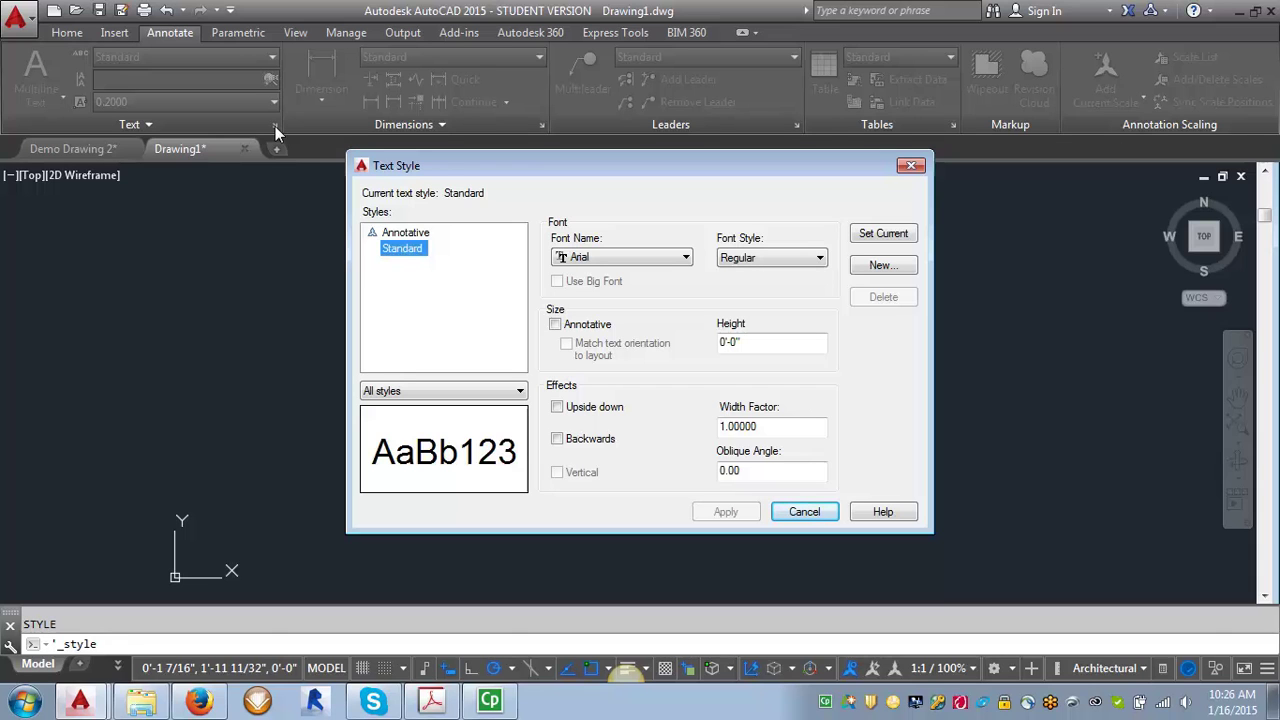
# Select the Annotative style and start a new text style from it
pyautogui.click(390, 233)
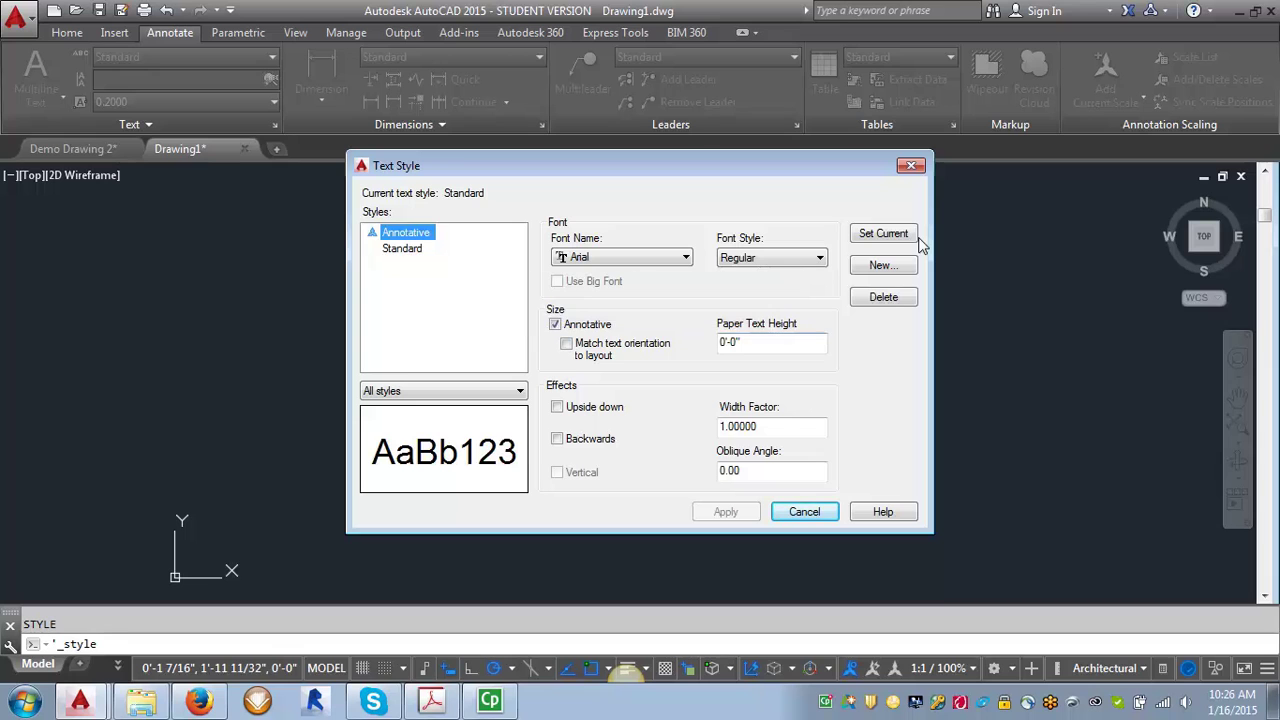
pyautogui.click(882, 266)
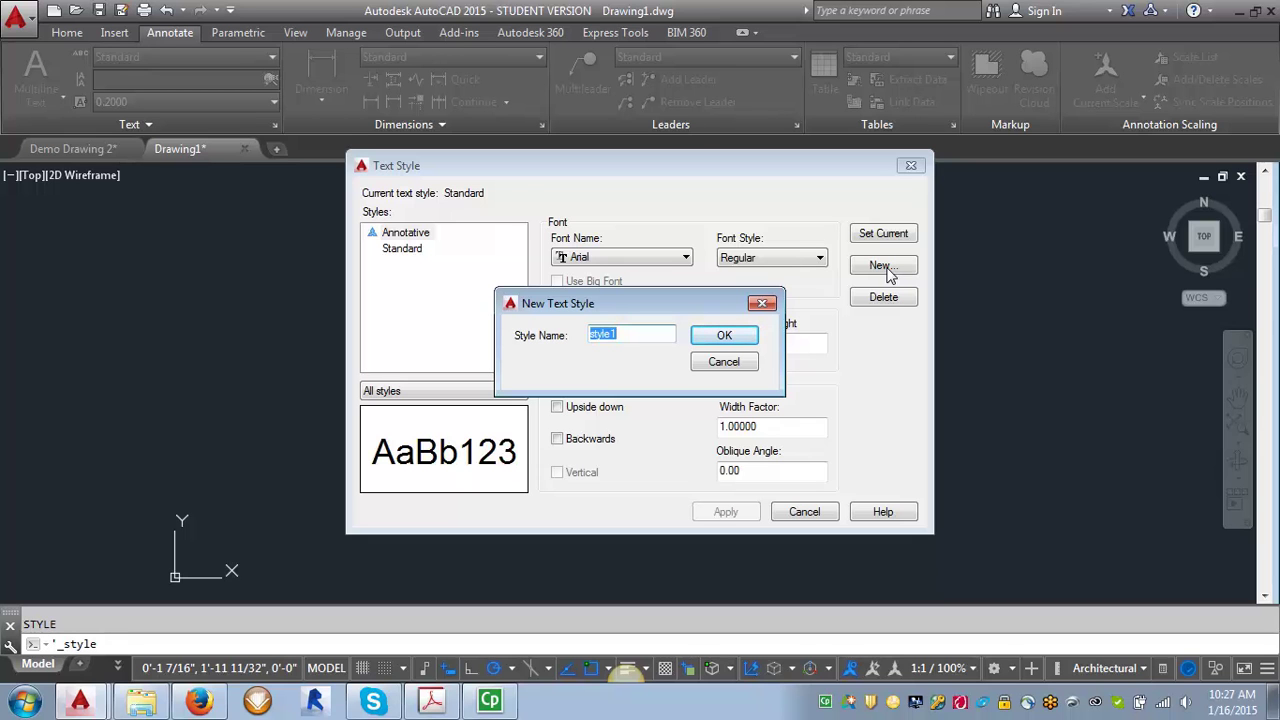
# Review the Text Standards table in the Acrobat PDF, then return to Drawing1.dwg
pyautogui.click(432, 700)
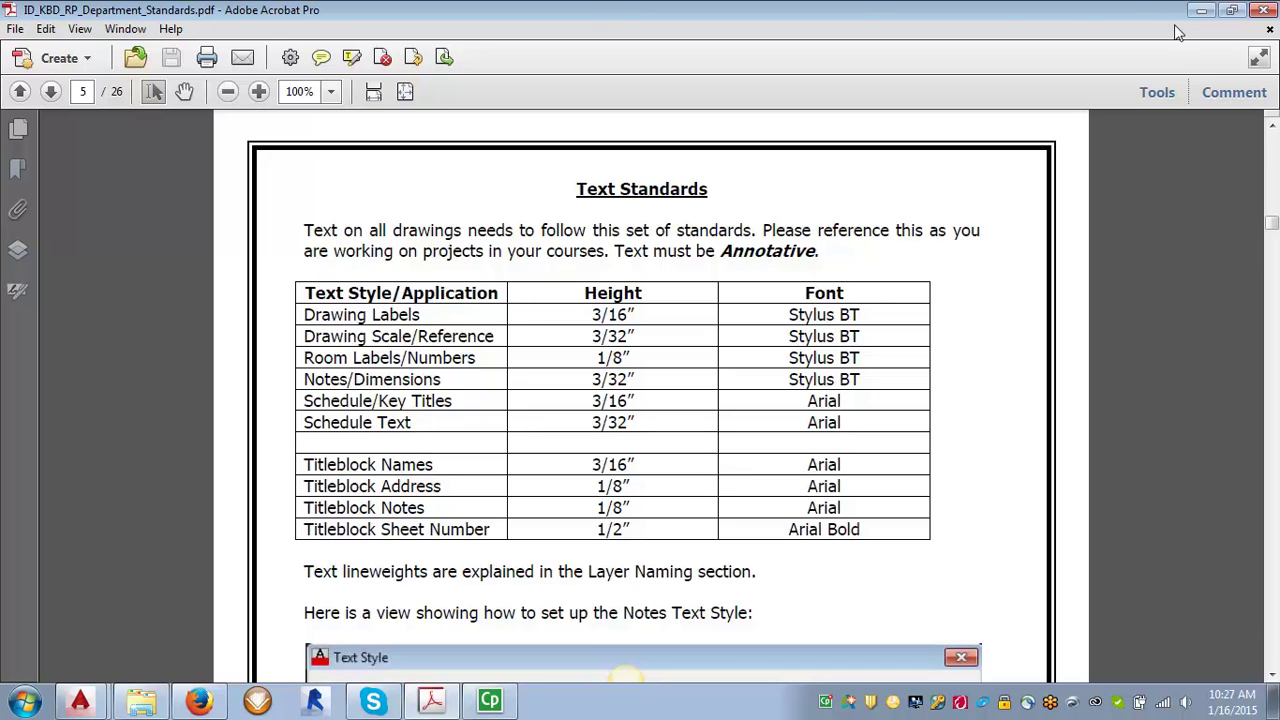
pyautogui.click(88, 706)
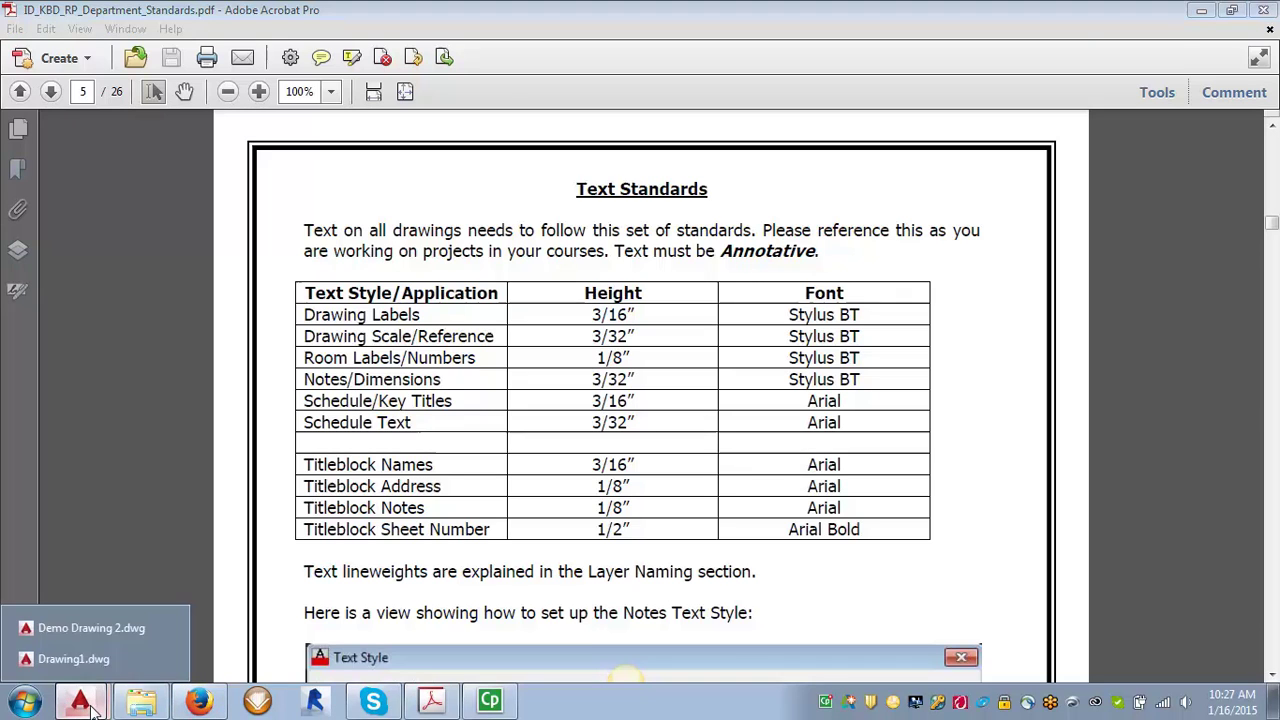
pyautogui.click(112, 658)
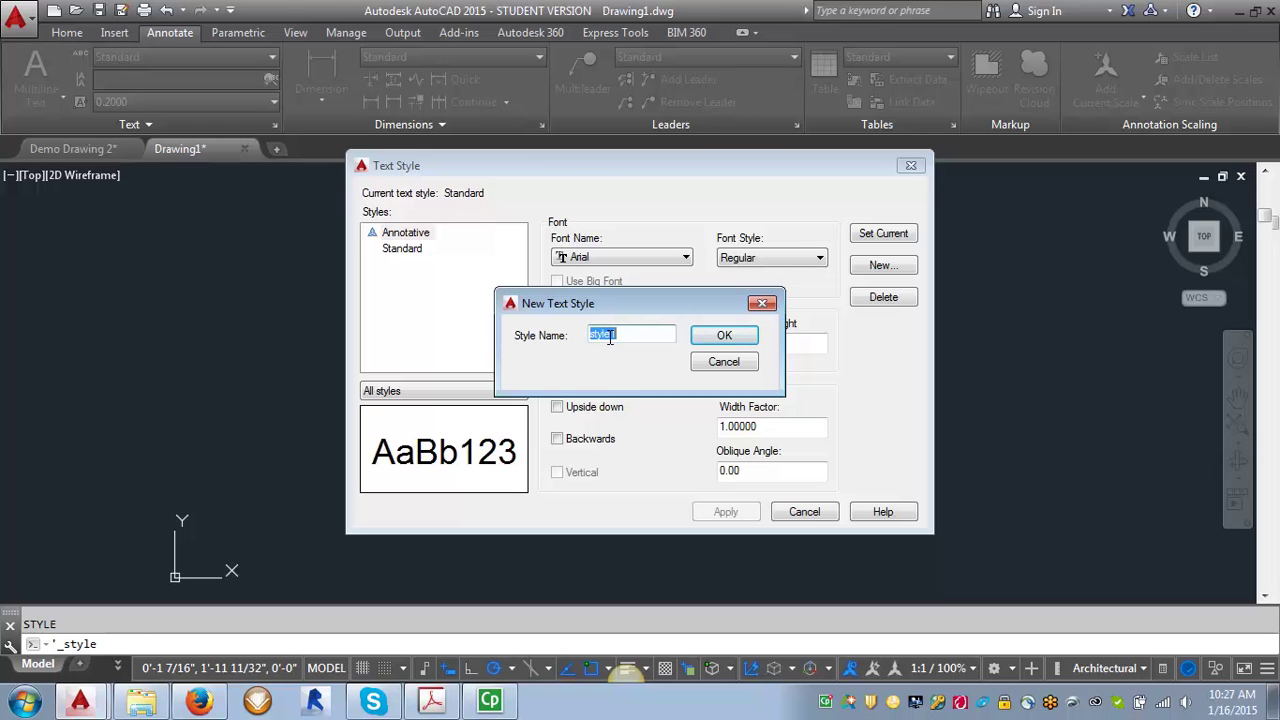
# Create style SBT 3_32 with the Stylus BT font and 3/32 paper text height, and apply it
pyautogui.write('SBT')
pyautogui.write(' 3_32')
pyautogui.click(724, 335)
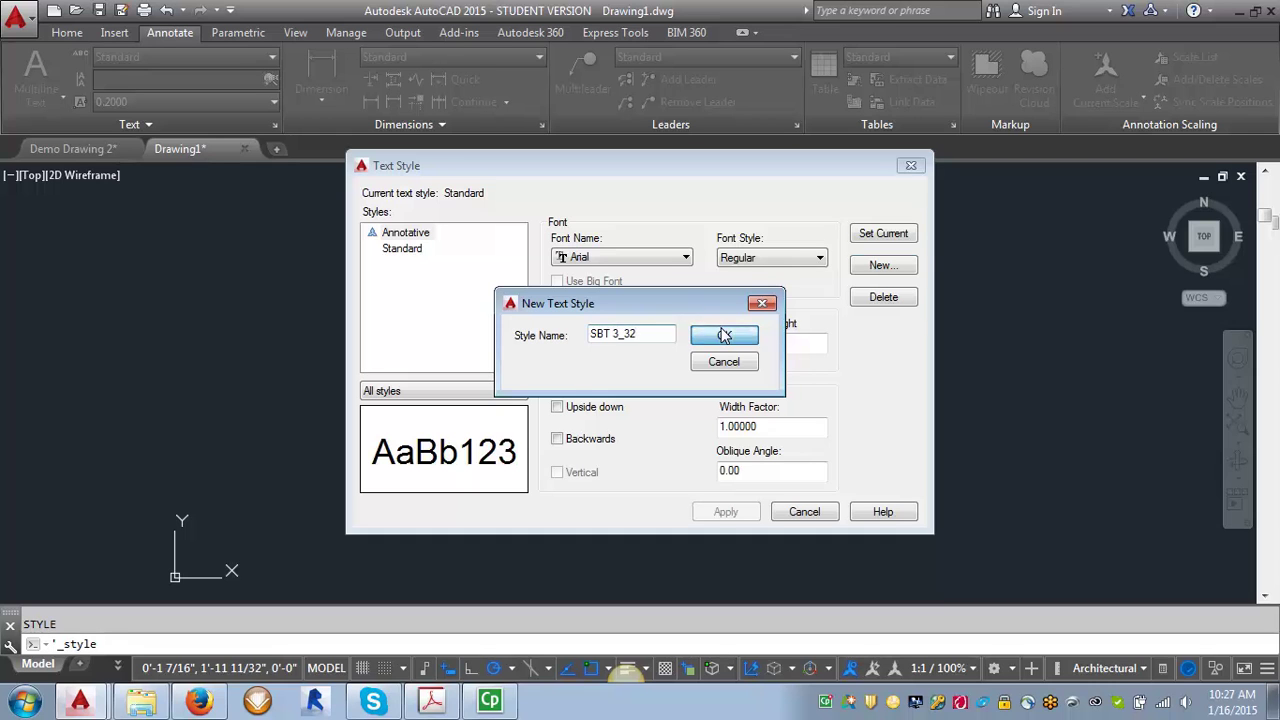
pyautogui.click(687, 257)
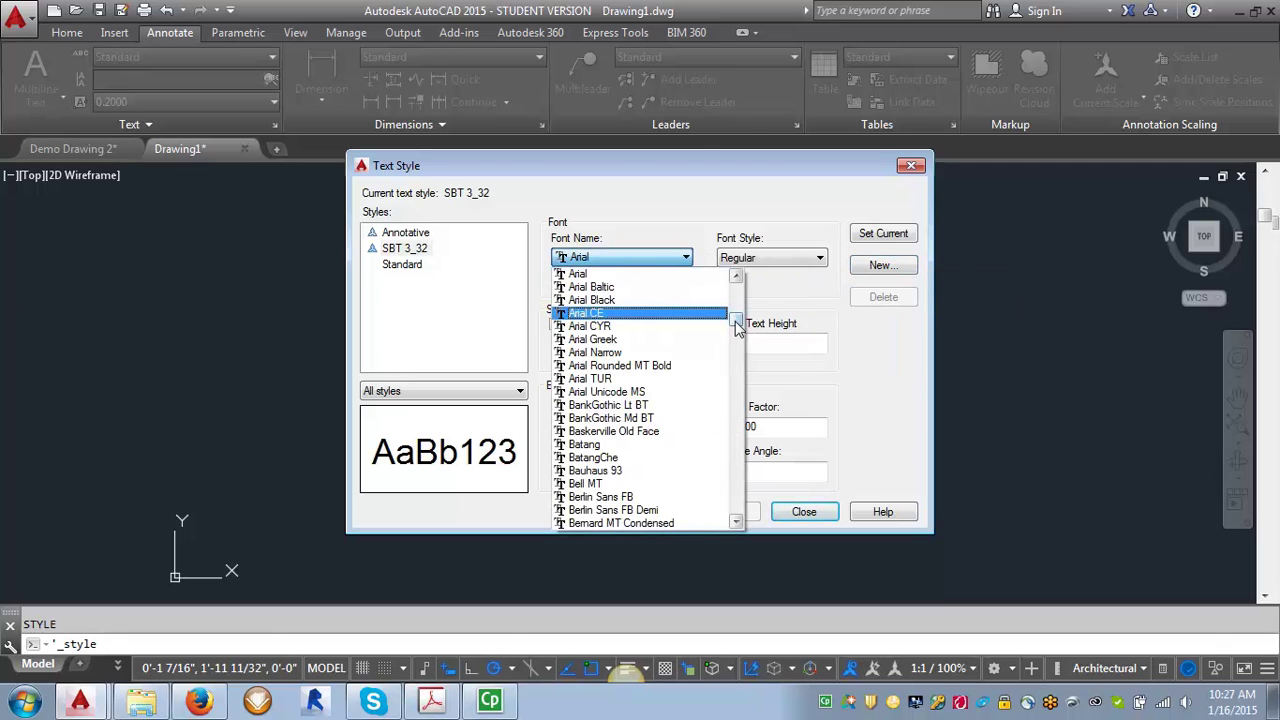
pyautogui.moveTo(737, 322); pyautogui.dragTo(754, 492)
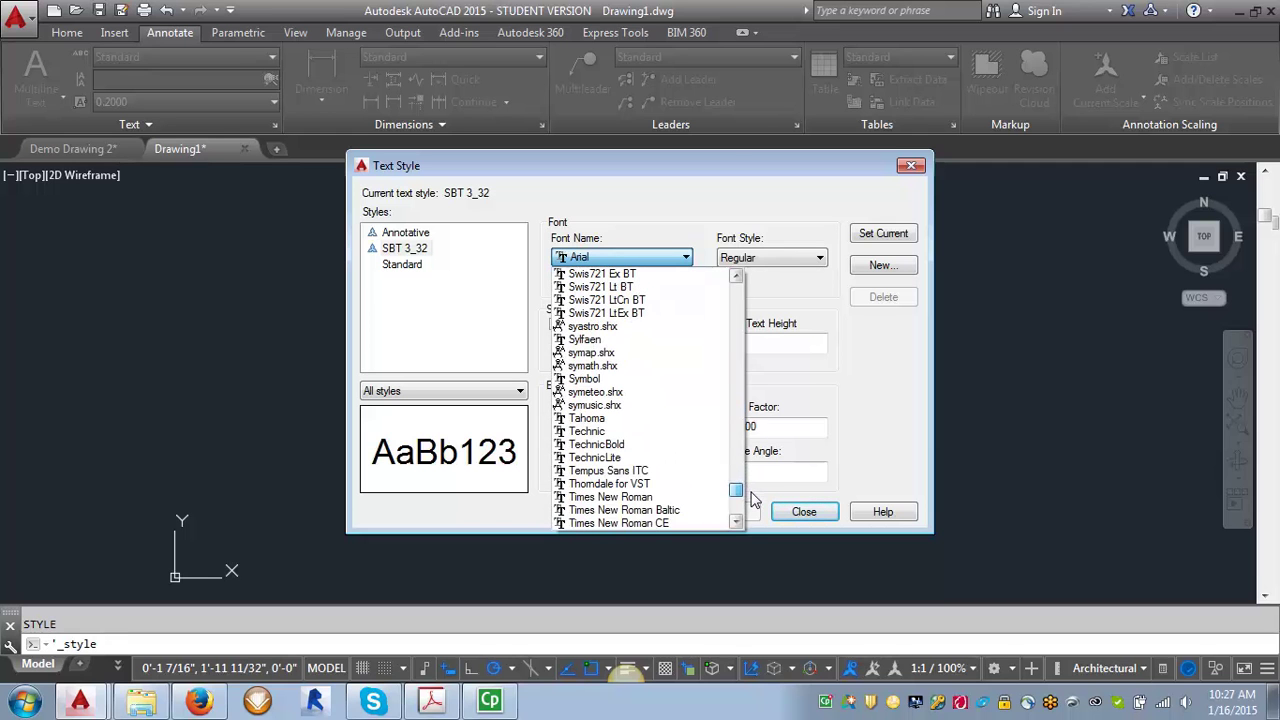
pyautogui.moveTo(754, 492); pyautogui.dragTo(760, 481)
pyautogui.scroll(-2, 760, 481)
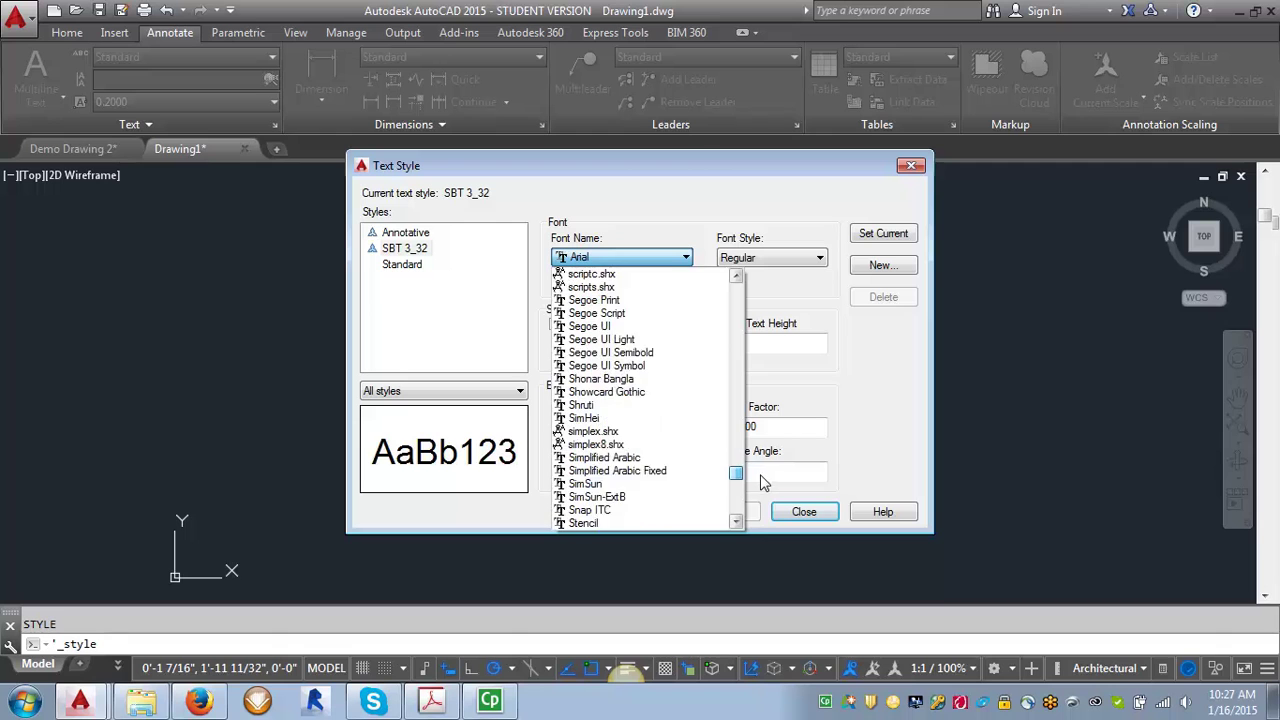
pyautogui.scroll(-1, 760, 477)
pyautogui.click(614, 471)
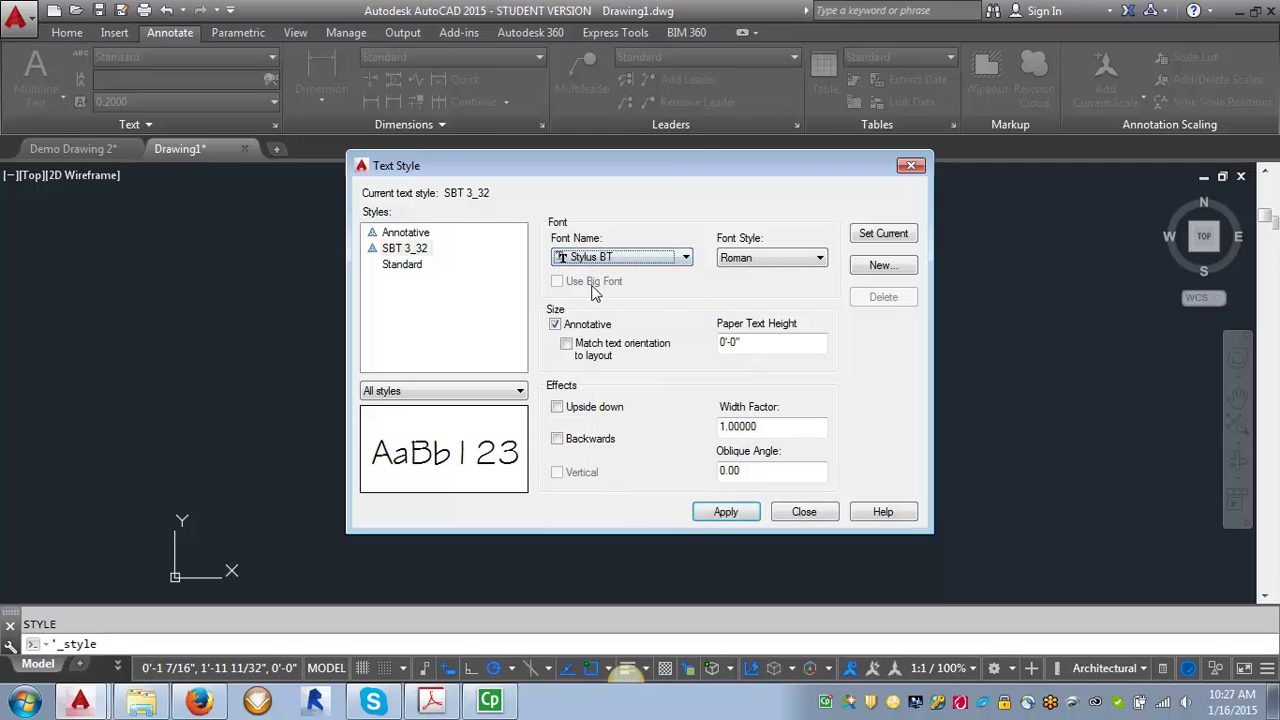
pyautogui.doubleClick(749, 344)
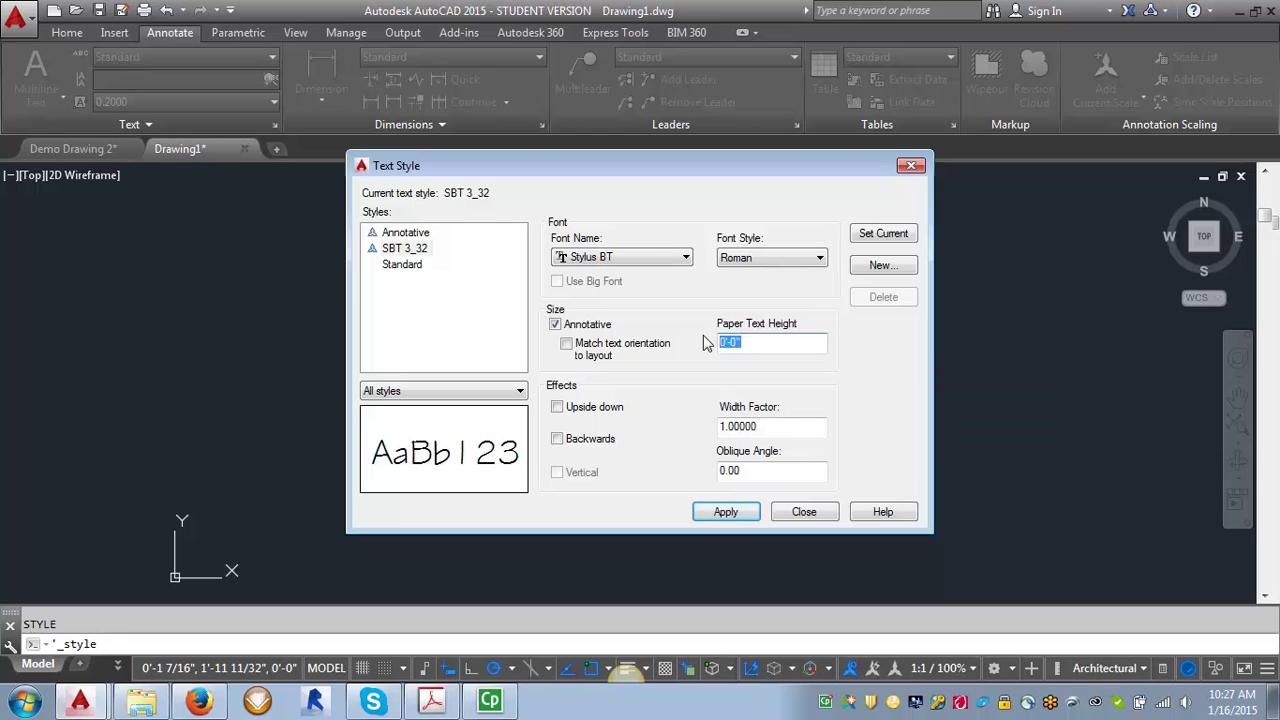
pyautogui.write('3/32')
pyautogui.click(724, 510)
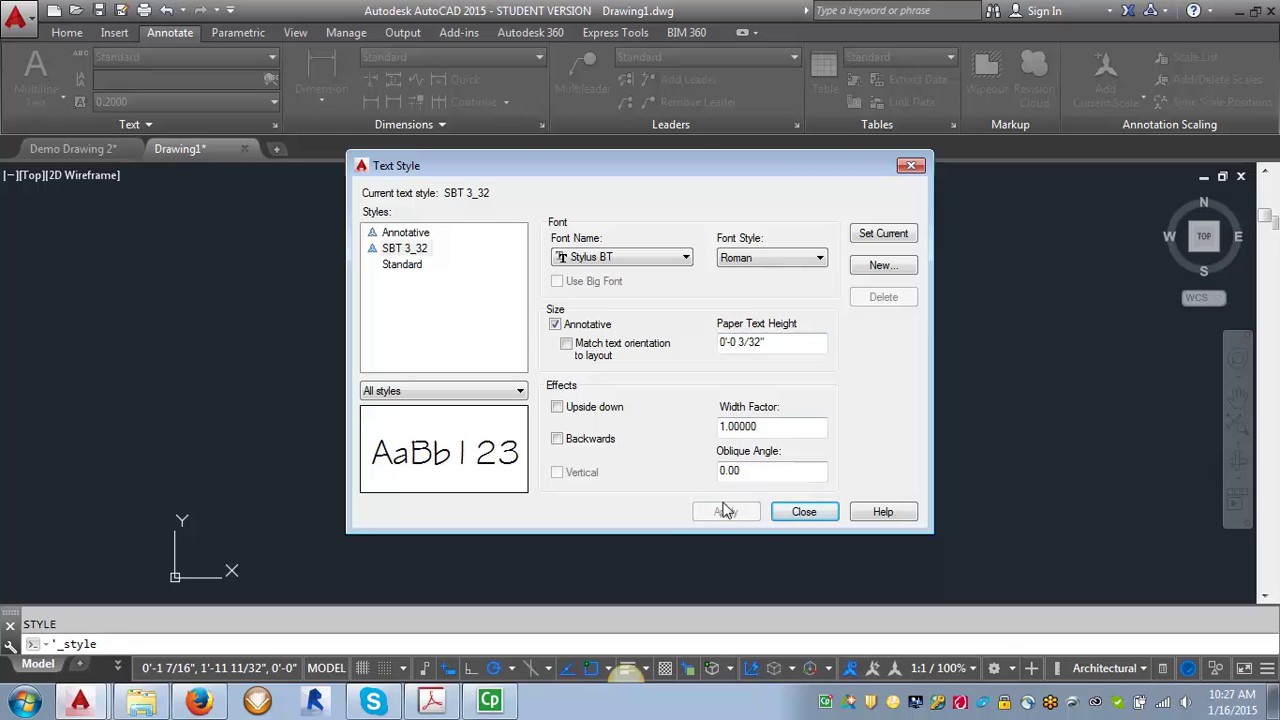
# Create style SBT 1_8 from SBT 3_32 and apply a 1/8 paper text height
pyautogui.click(407, 250)
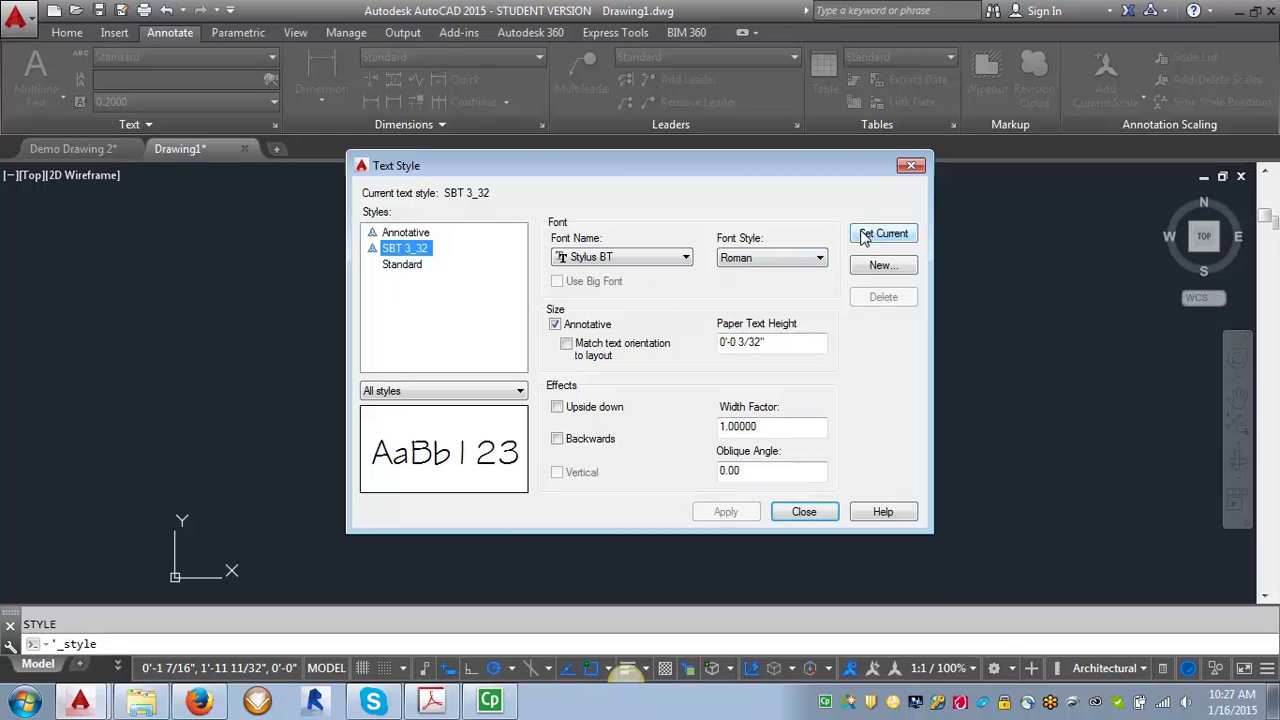
pyautogui.click(870, 265)
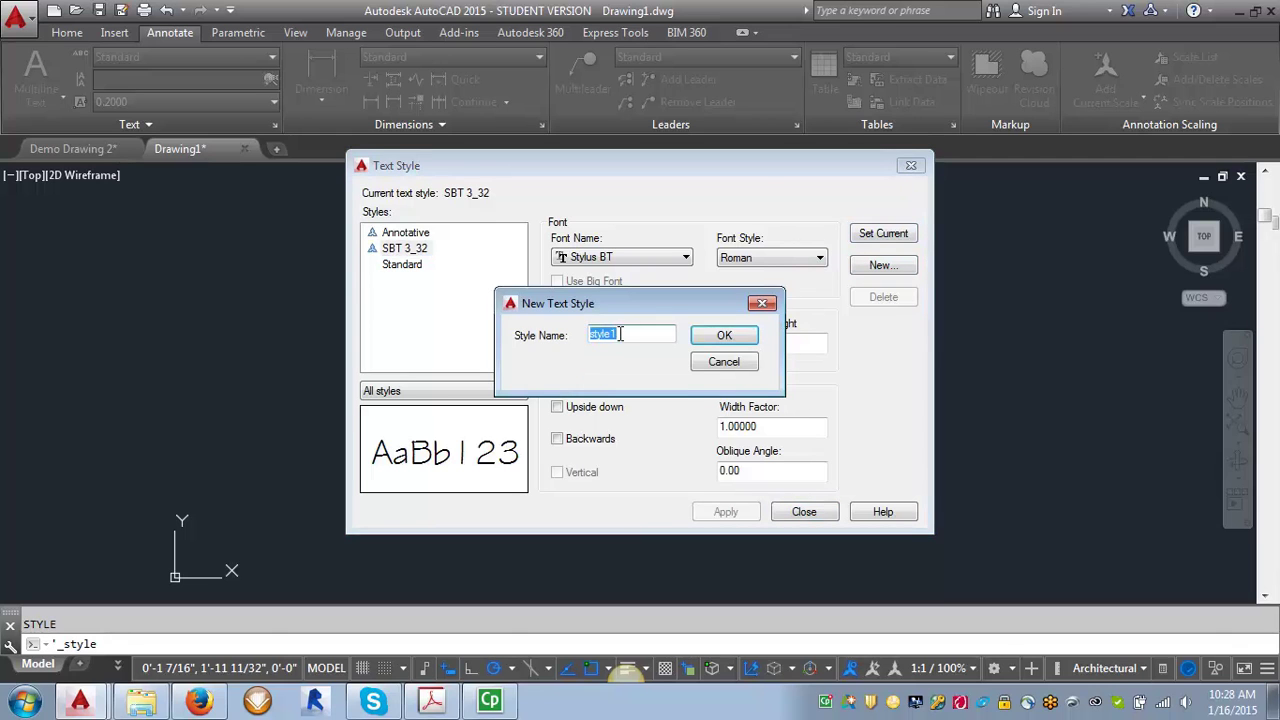
pyautogui.write('SBT 1_8')
pyautogui.click(718, 338)
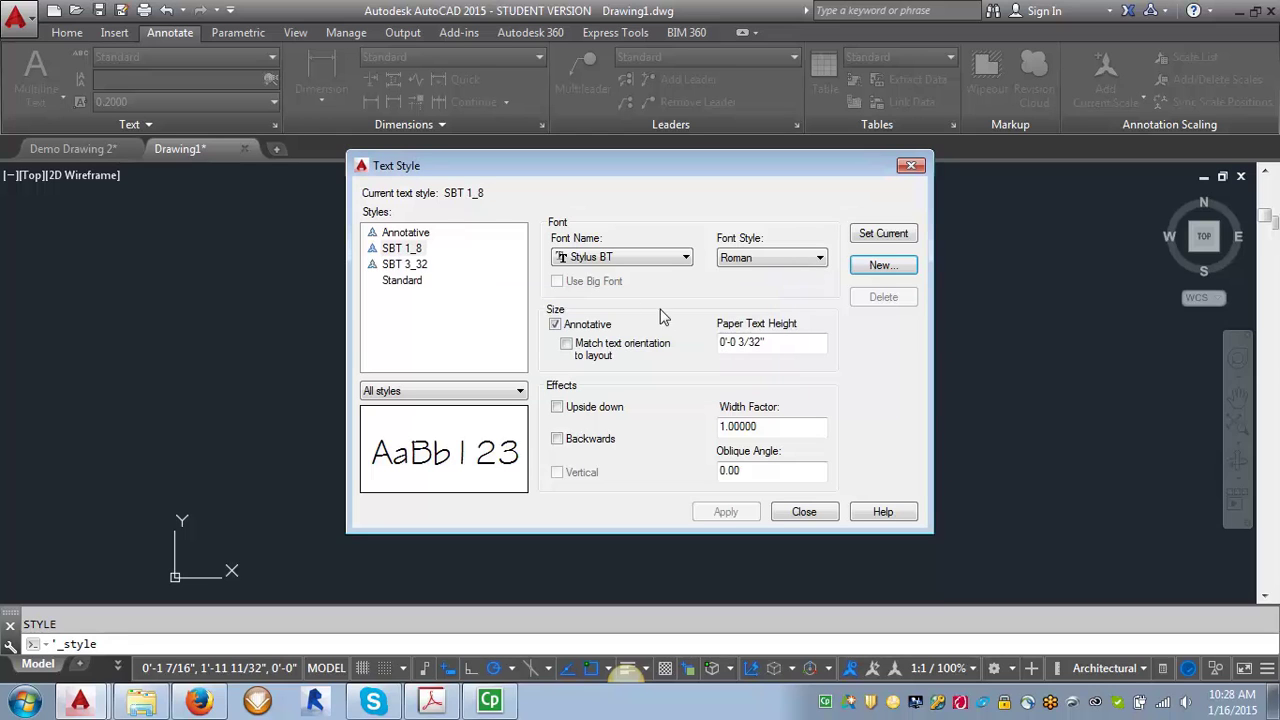
pyautogui.click(788, 342)
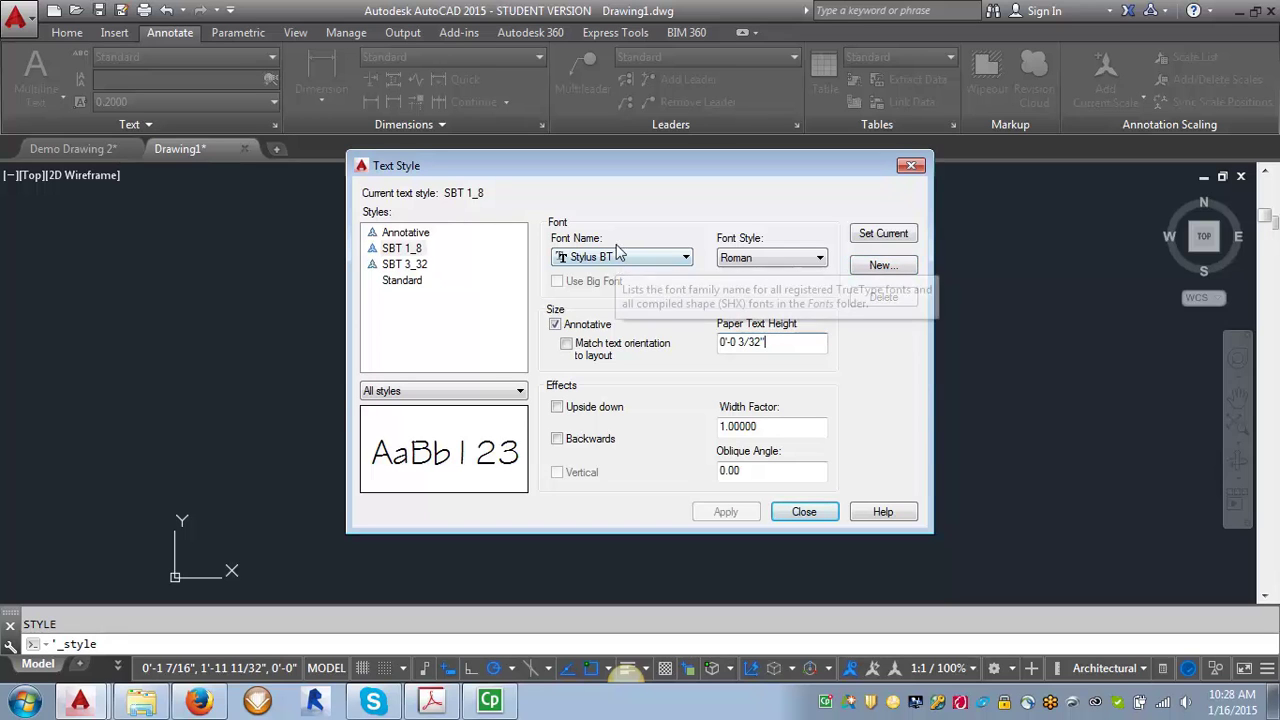
pyautogui.moveTo(785, 342); pyautogui.dragTo(670, 343)
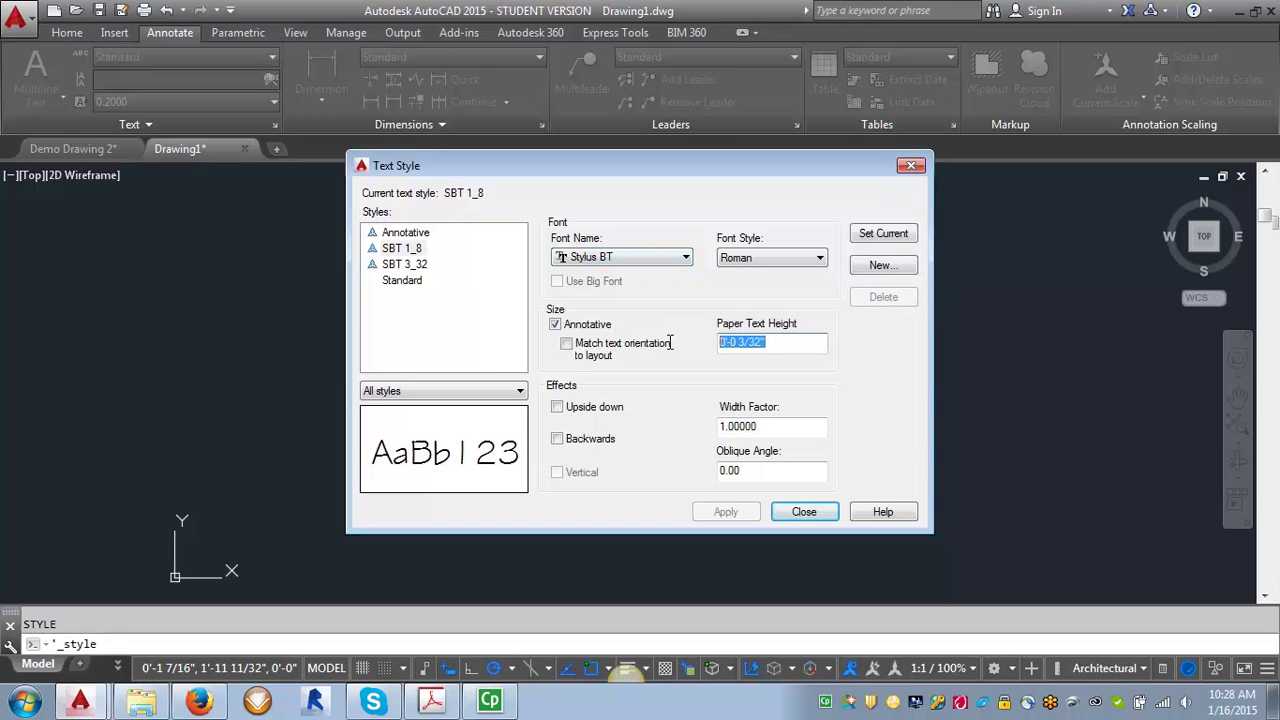
pyautogui.write('1/8')
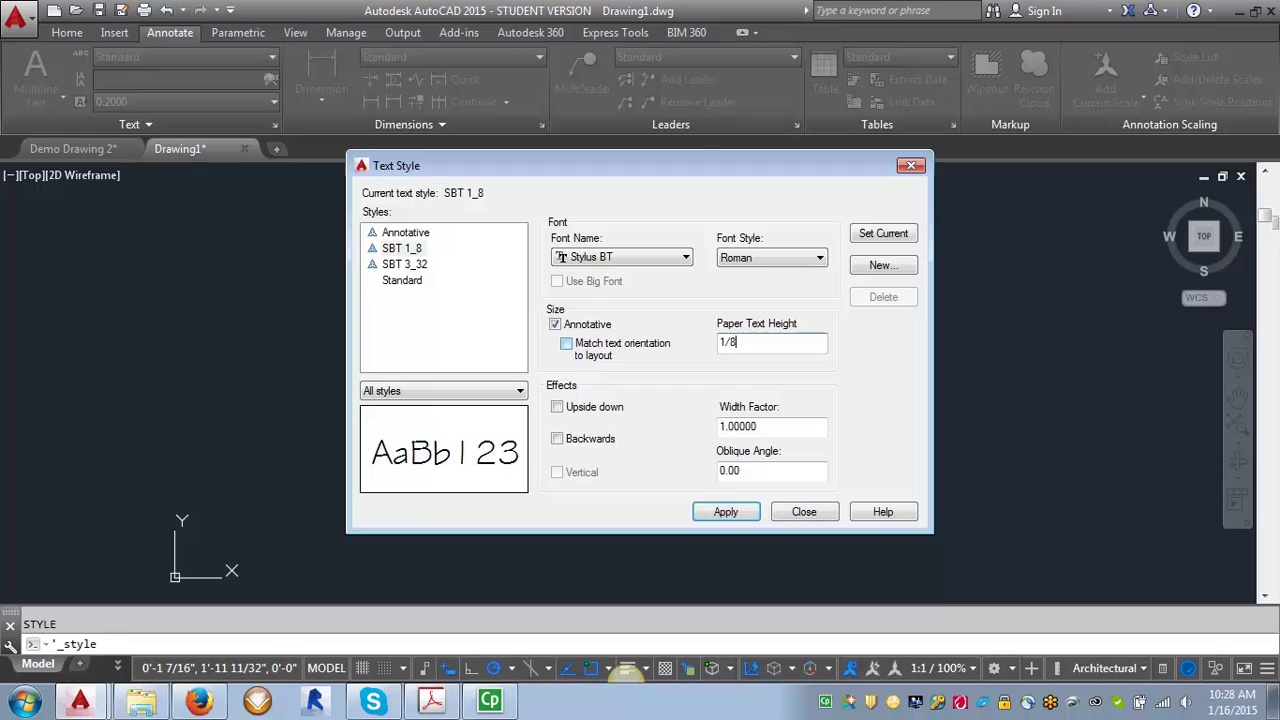
pyautogui.click(735, 514)
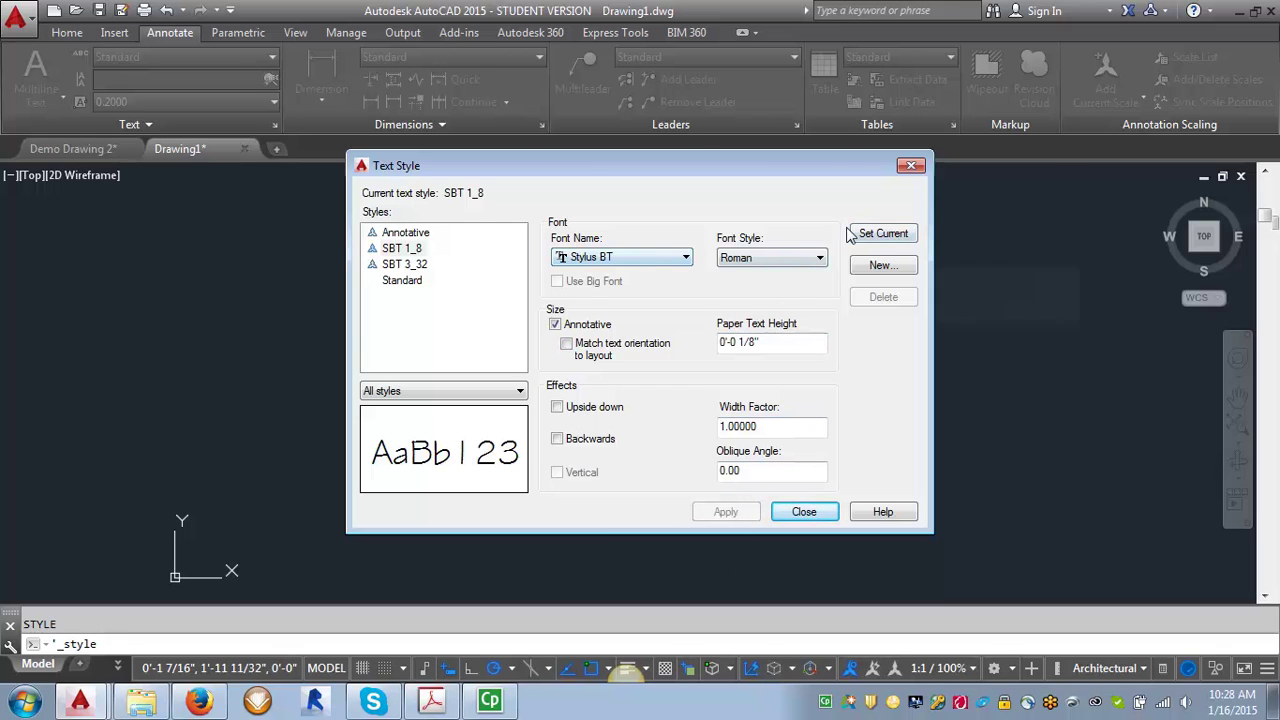
# Create style SBT 3_16 and apply a 3/16 paper text height
pyautogui.click(880, 266)
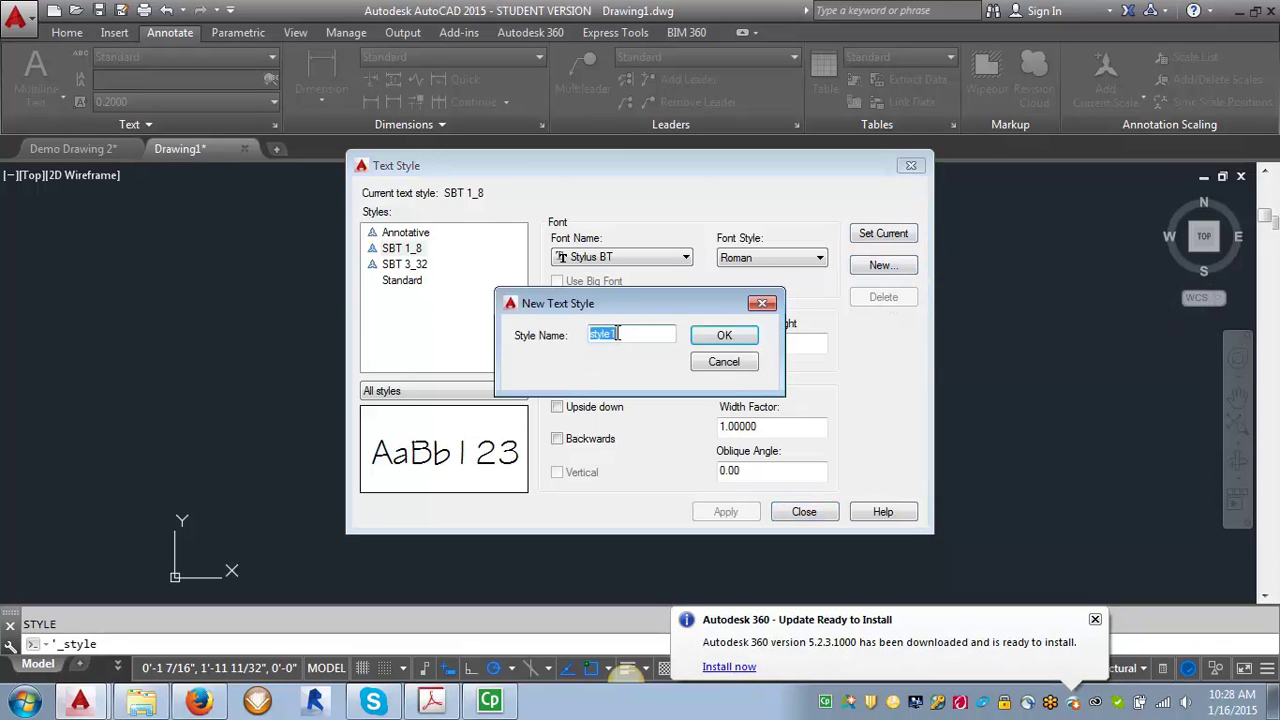
pyautogui.write('SBT 3_16')
pyautogui.click(719, 337)
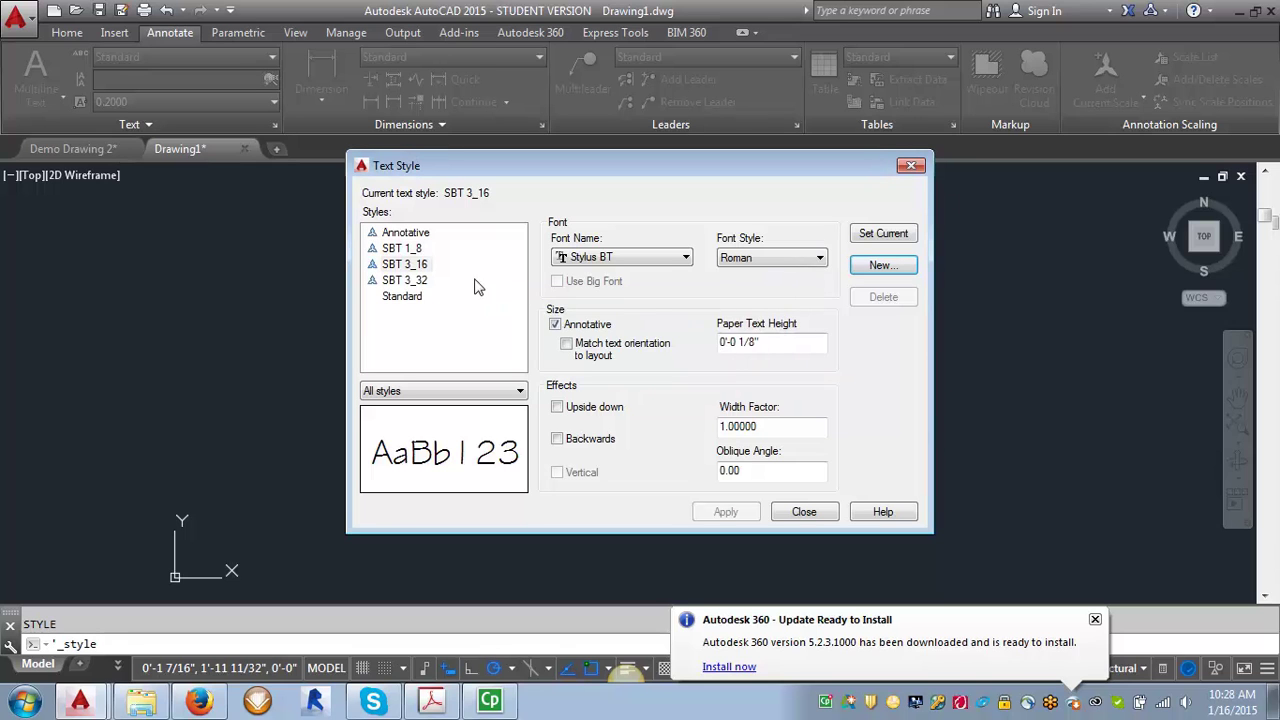
pyautogui.moveTo(764, 342); pyautogui.dragTo(718, 342)
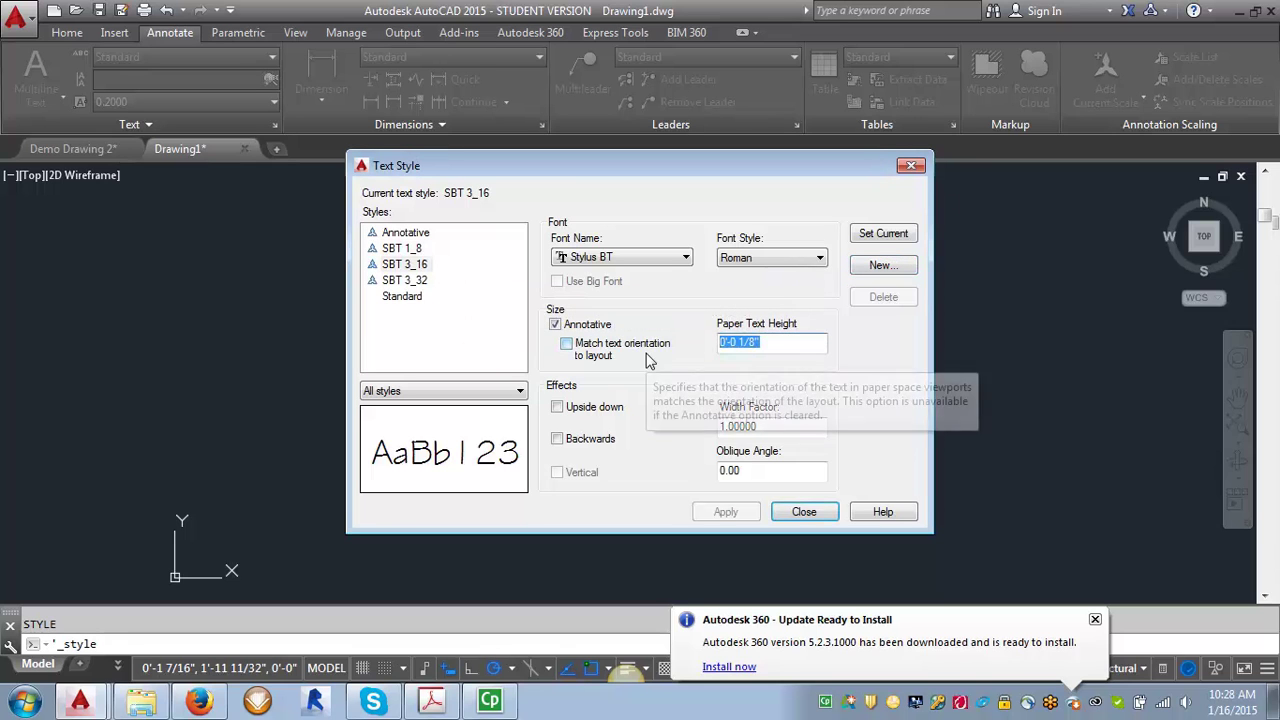
pyautogui.write('3/16')
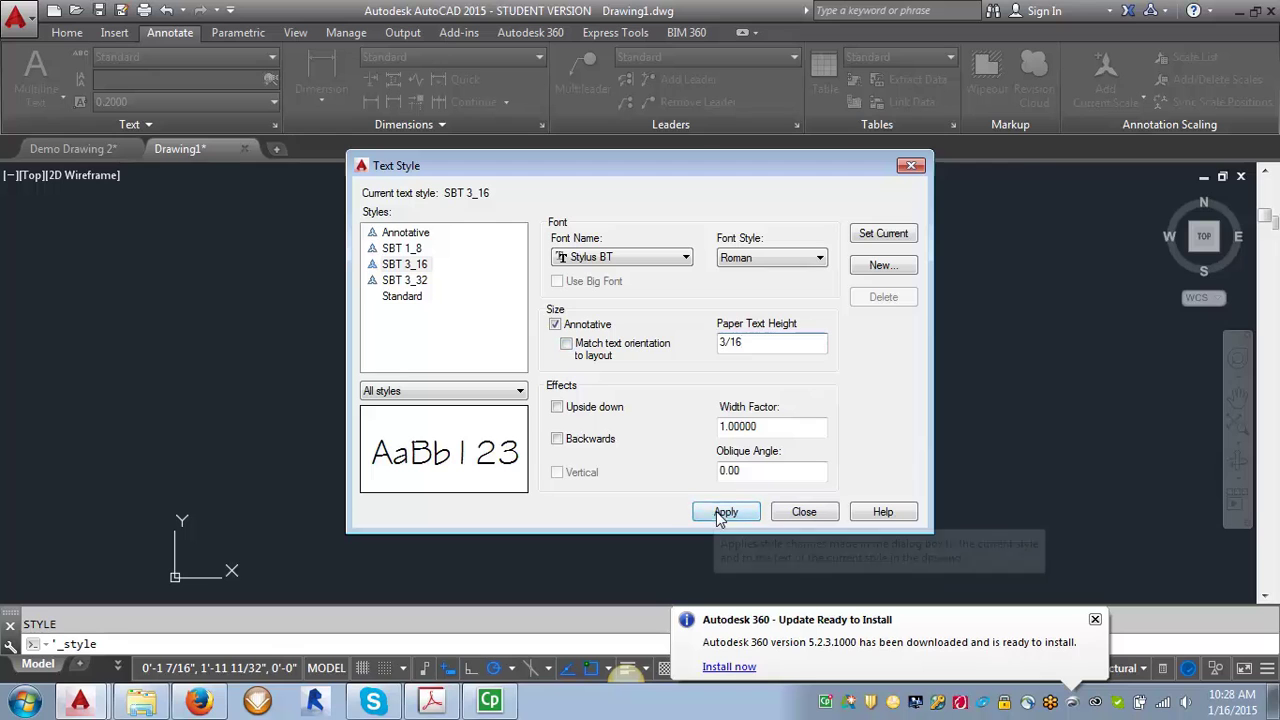
pyautogui.click(716, 511)
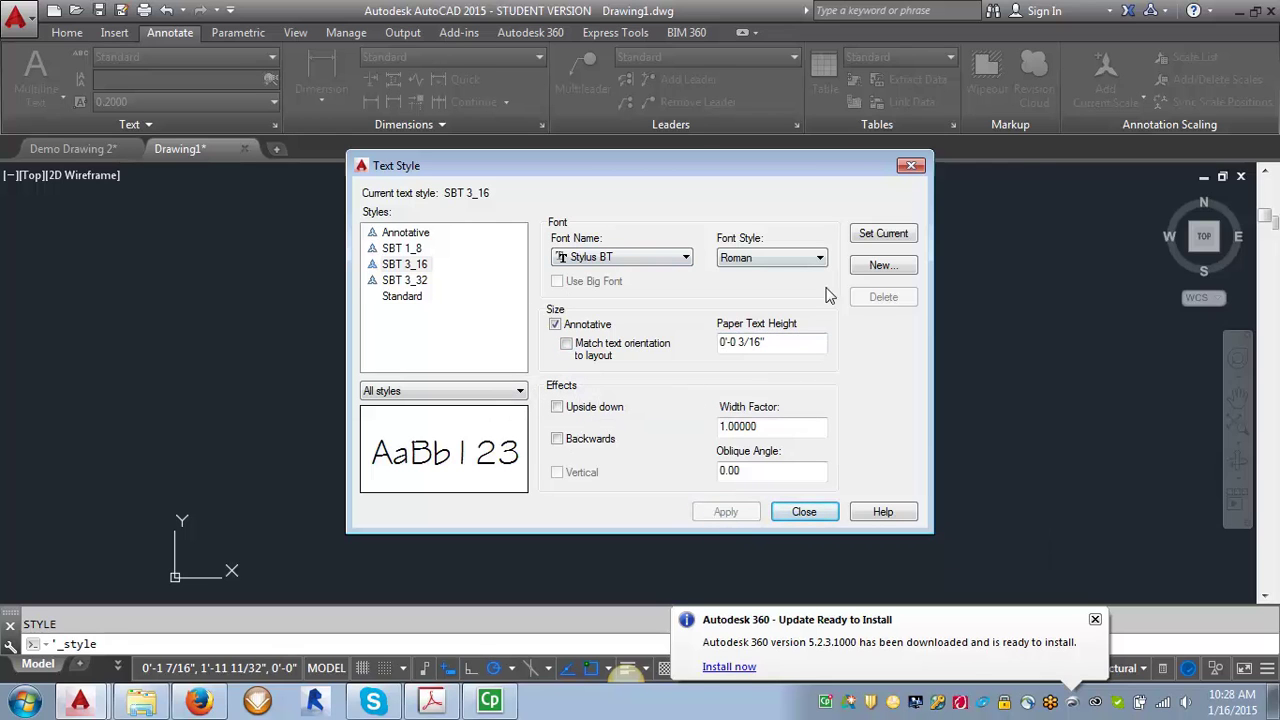
# Create style Arial 3_32 from SBT 3_32, switch its font to Arial, and apply
pyautogui.click(395, 281)
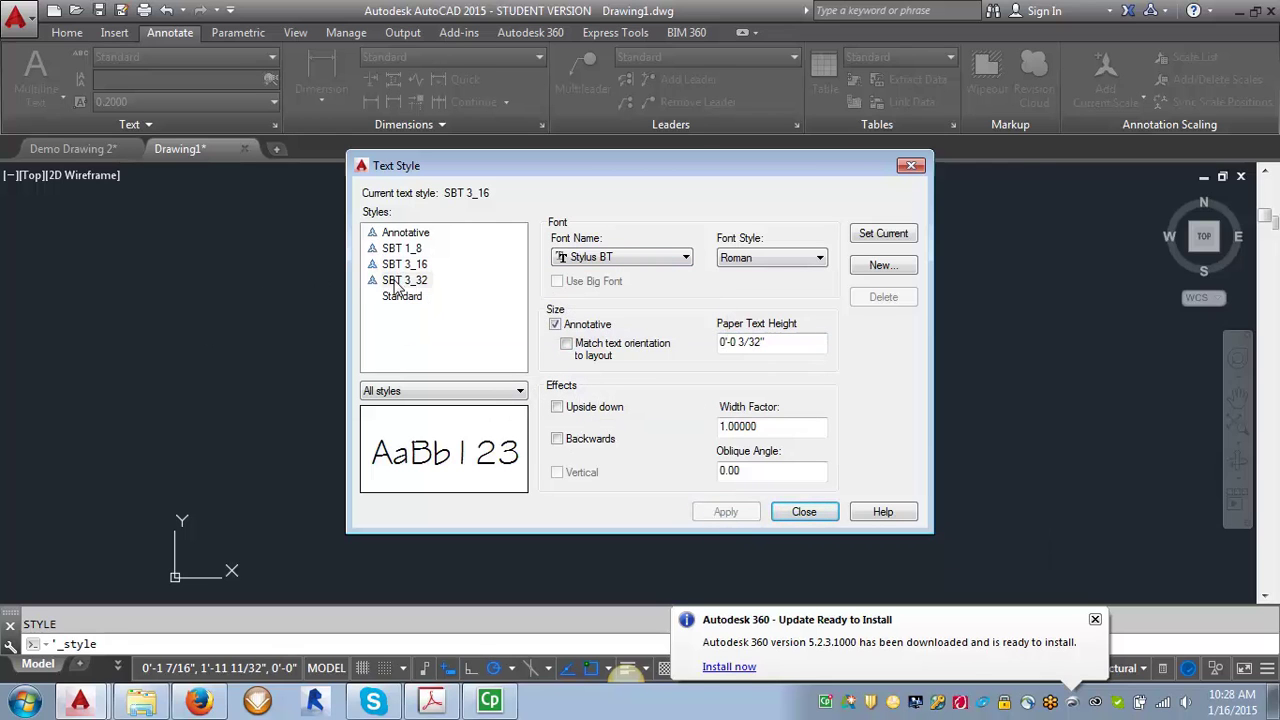
pyautogui.click(884, 265)
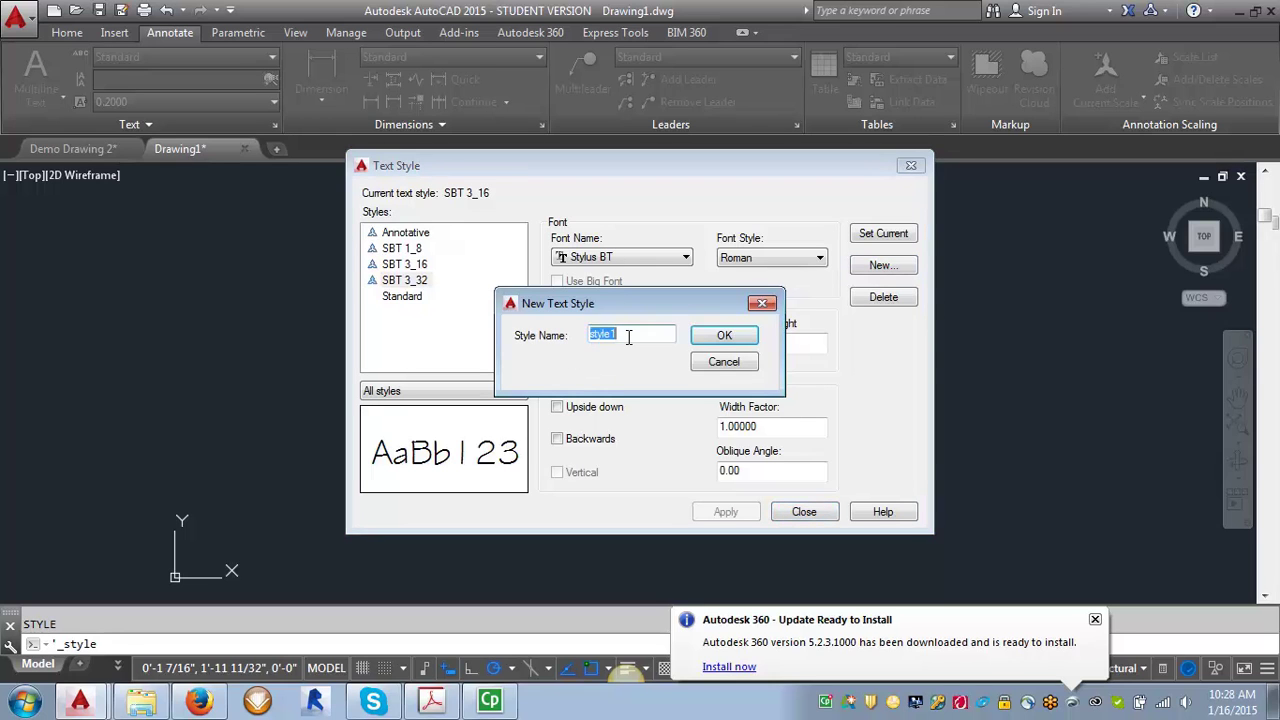
pyautogui.write('Ar')
pyautogui.write('_32')
pyautogui.click(722, 336)
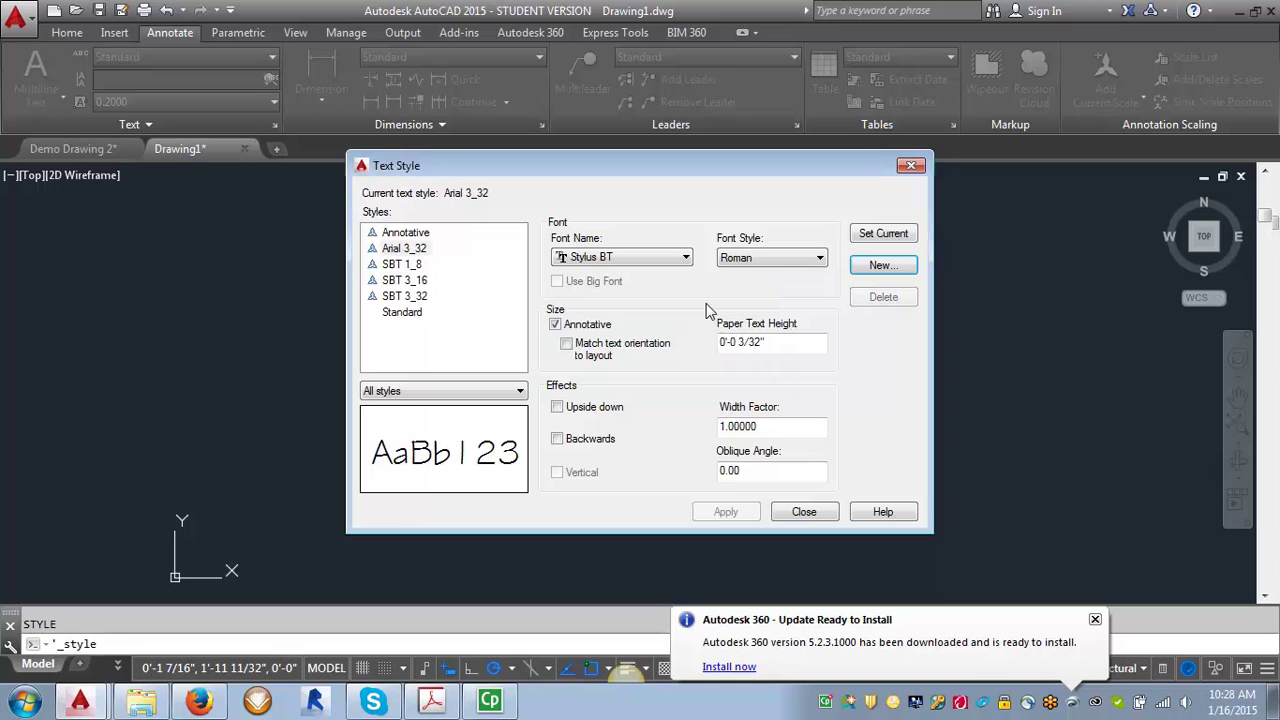
pyautogui.click(396, 250)
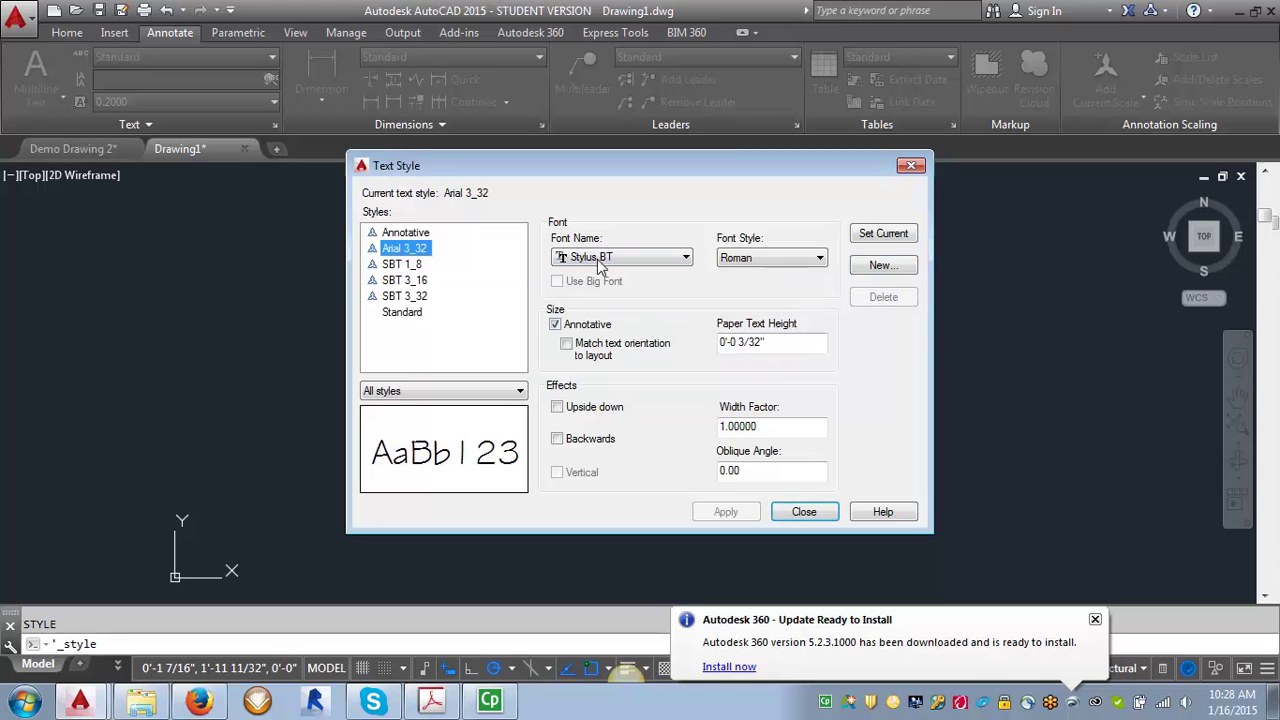
pyautogui.click(686, 257)
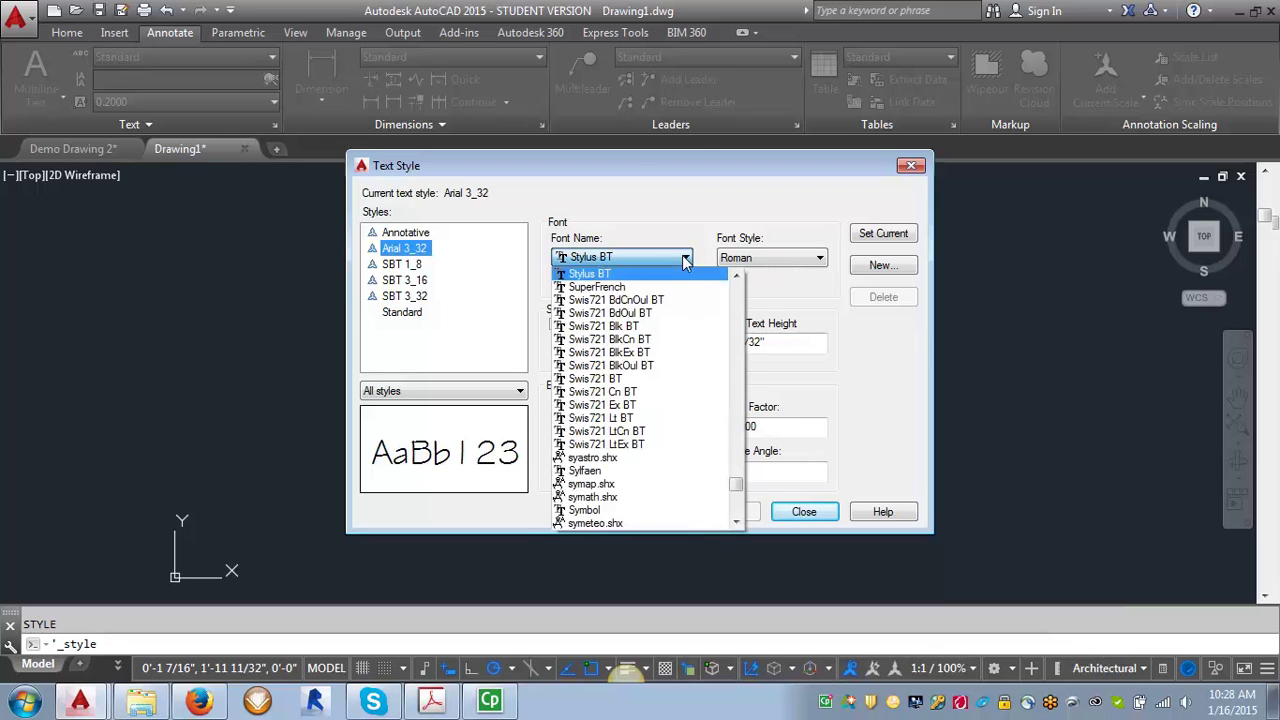
pyautogui.moveTo(737, 485)
pyautogui.mouseDown()
pyautogui.moveTo(737, 370)
pyautogui.moveTo(757, 289)
pyautogui.moveTo(757, 312)
pyautogui.mouseUp()
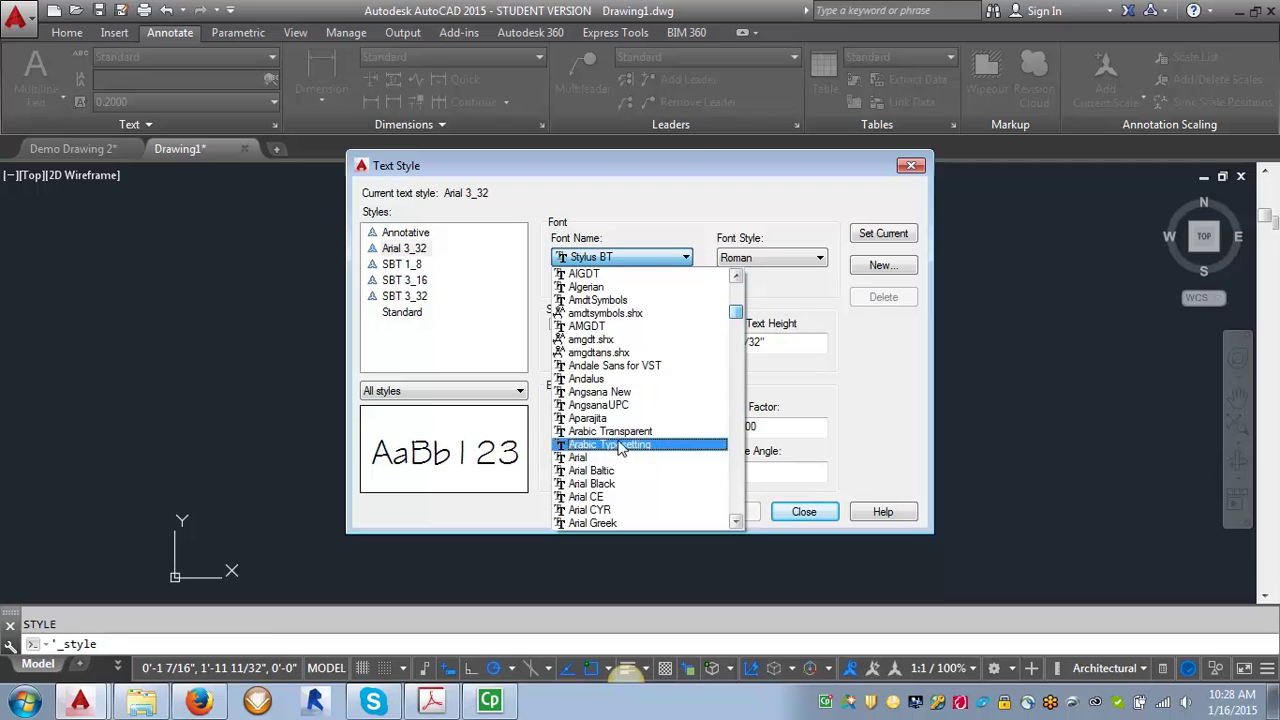
pyautogui.click(598, 458)
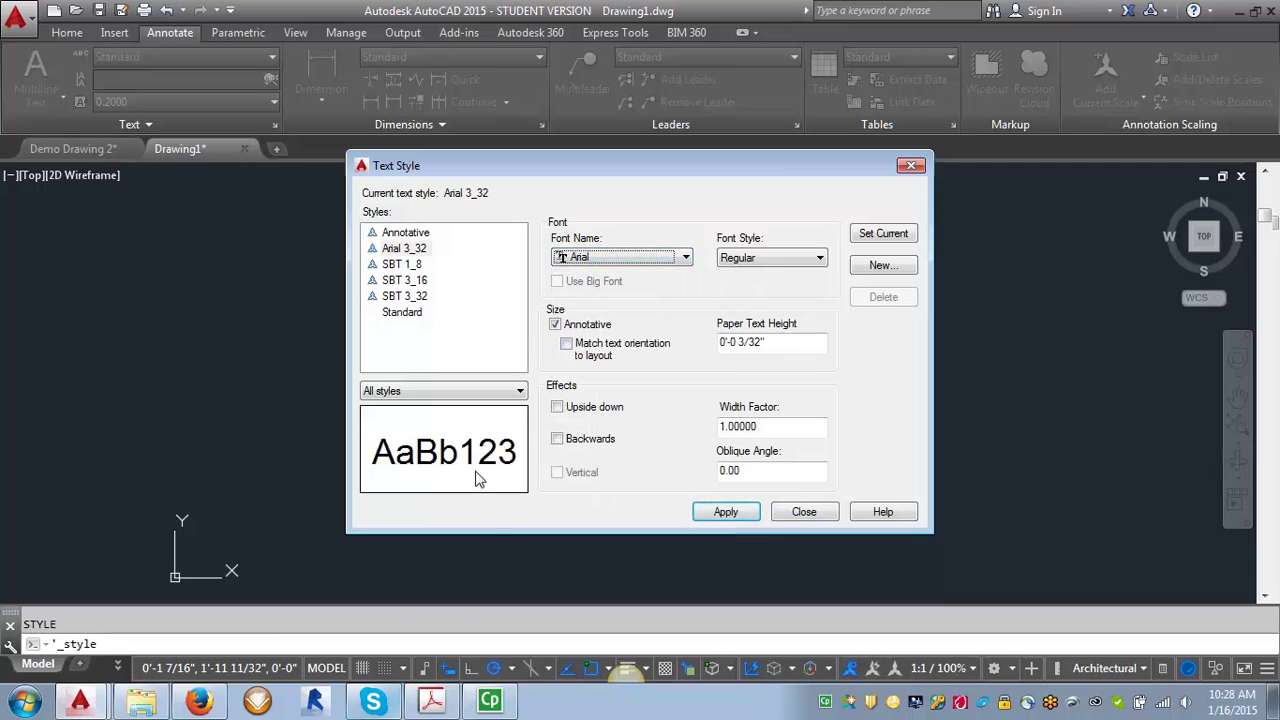
pyautogui.click(727, 512)
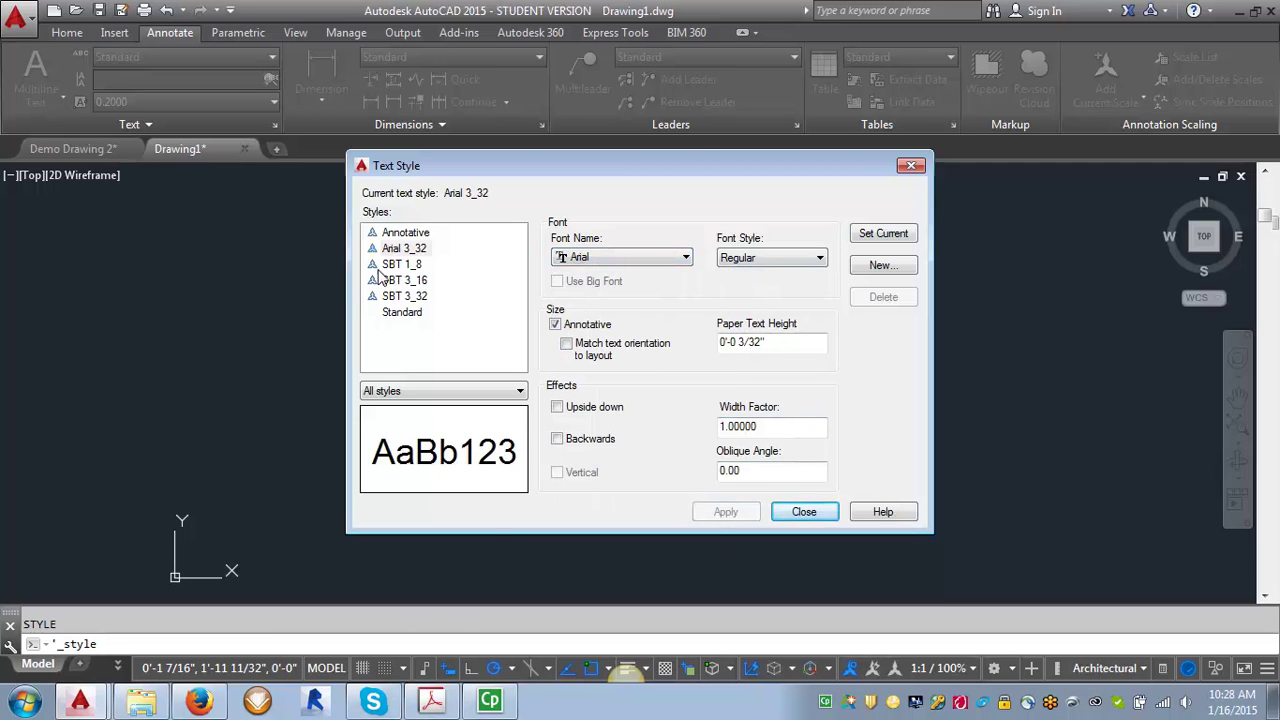
# Create style Arial 1_8 from Arial 3_32 and apply a 1/8 paper text height
pyautogui.click(403, 248)
pyautogui.click(882, 265)
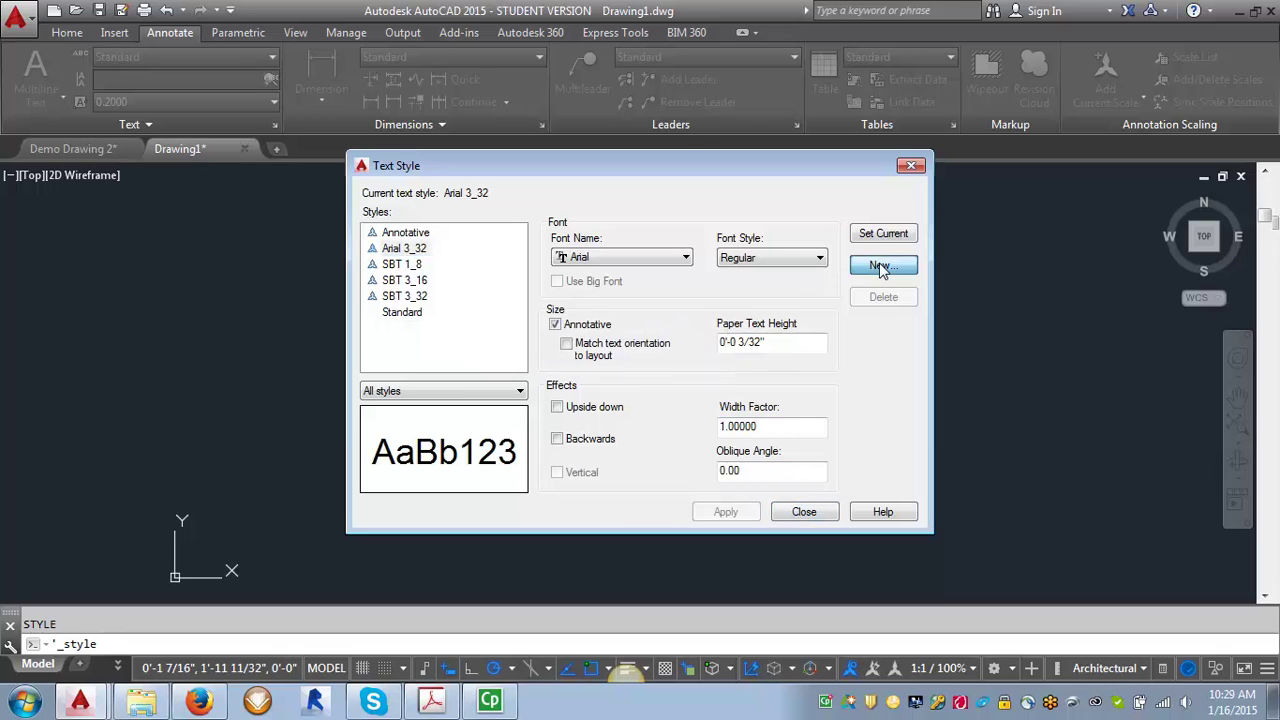
pyautogui.press('BackSpace')
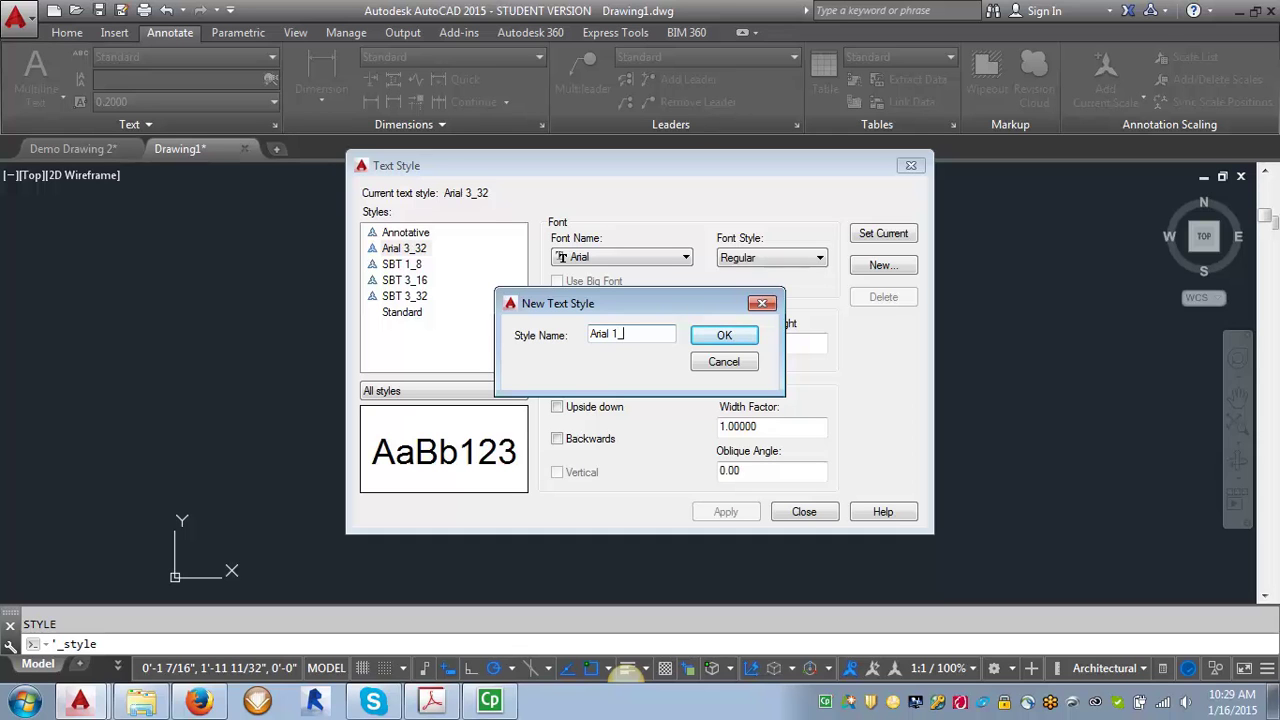
pyautogui.click(724, 335)
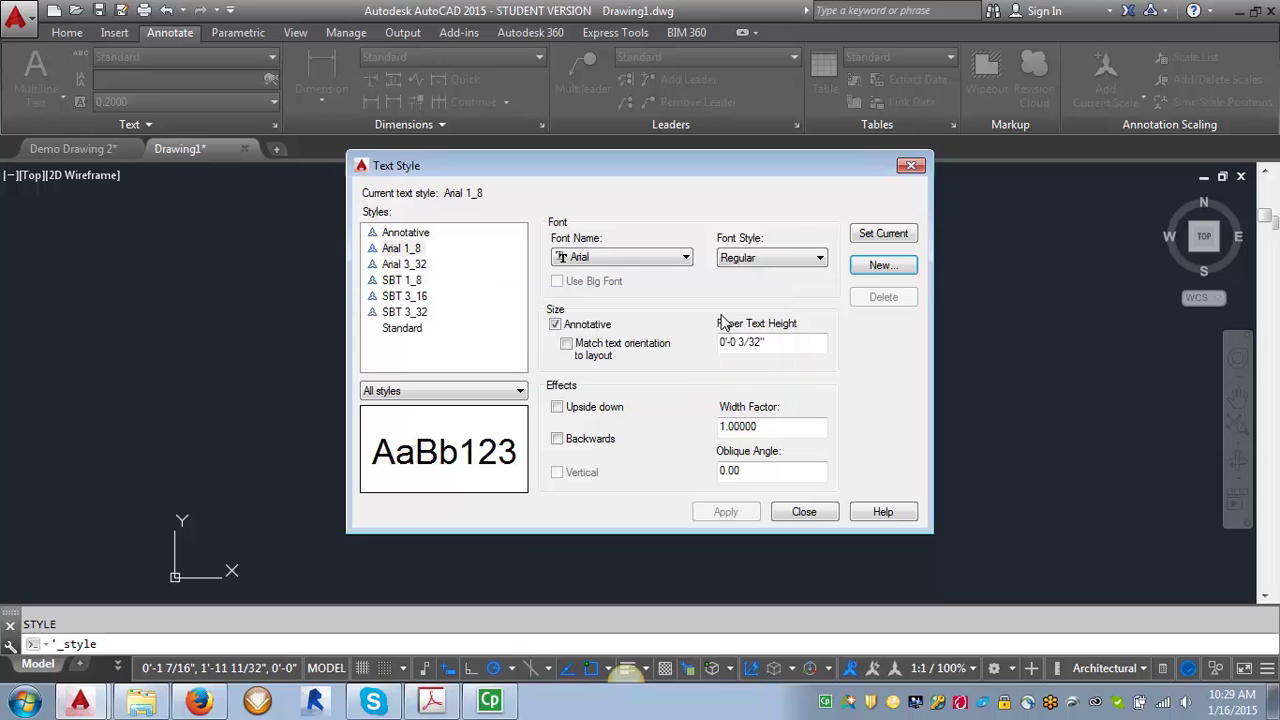
pyautogui.write('1')
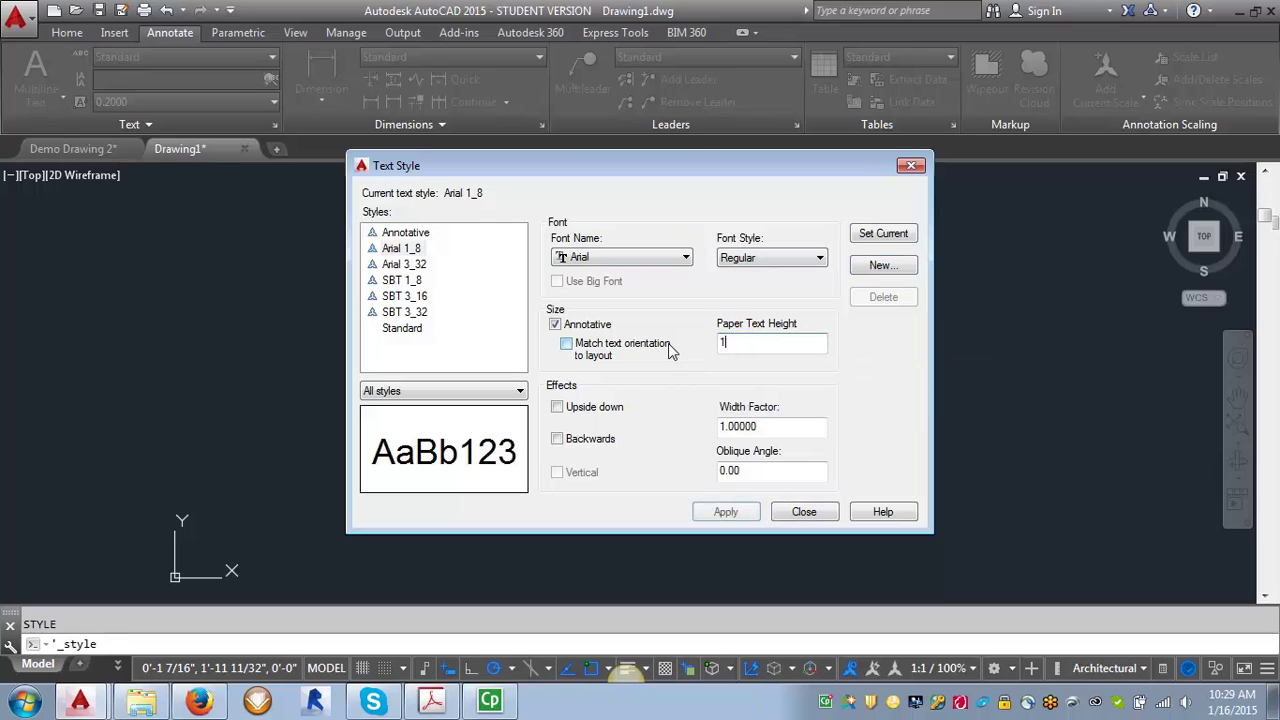
pyautogui.write('/8')
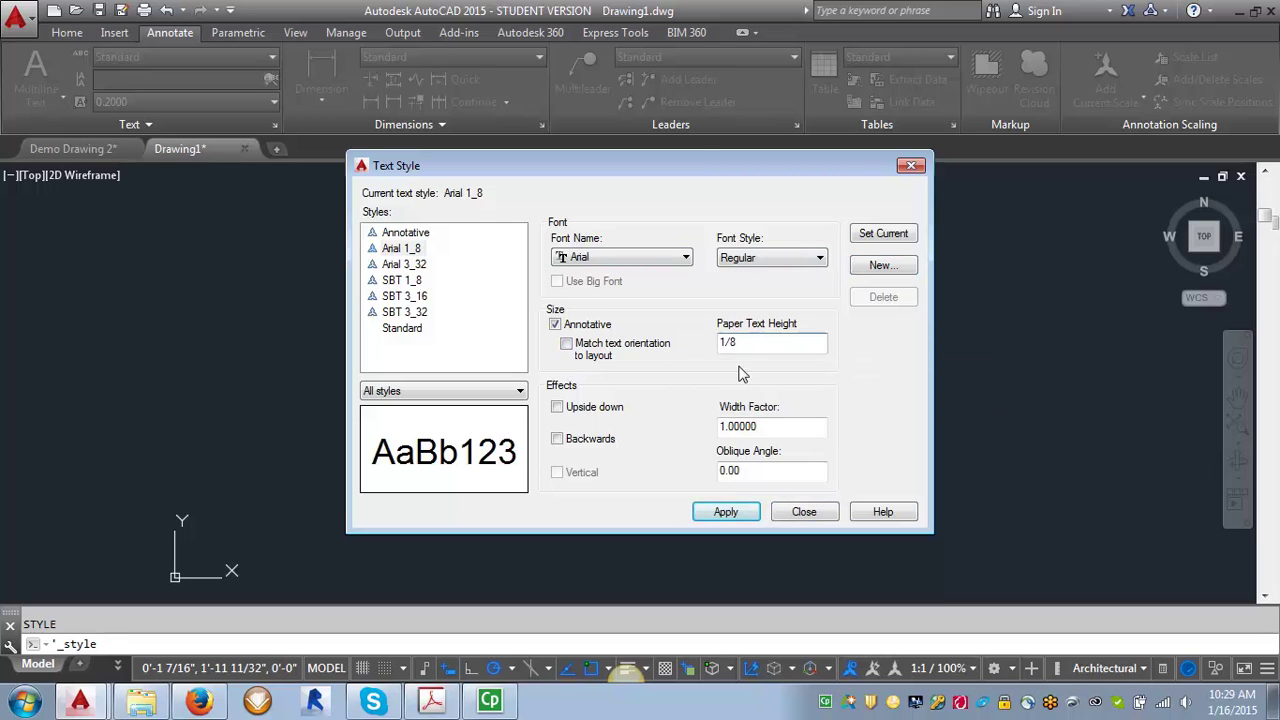
pyautogui.click(735, 512)
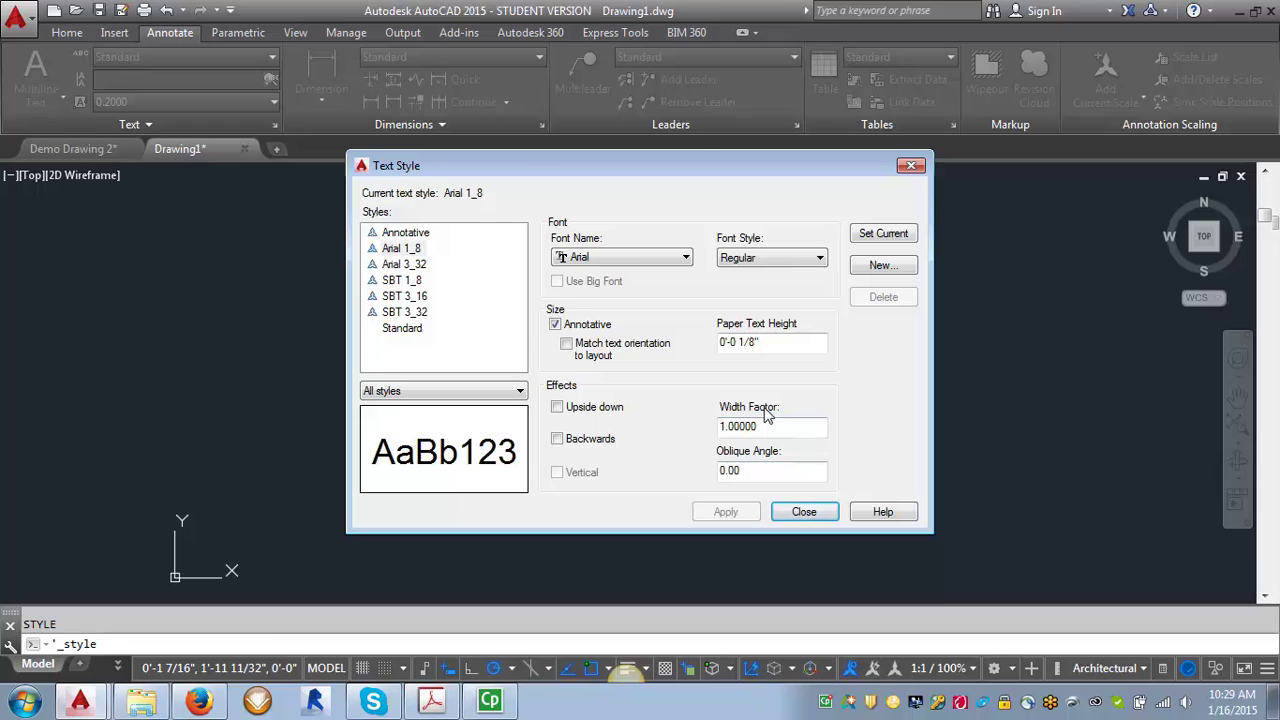